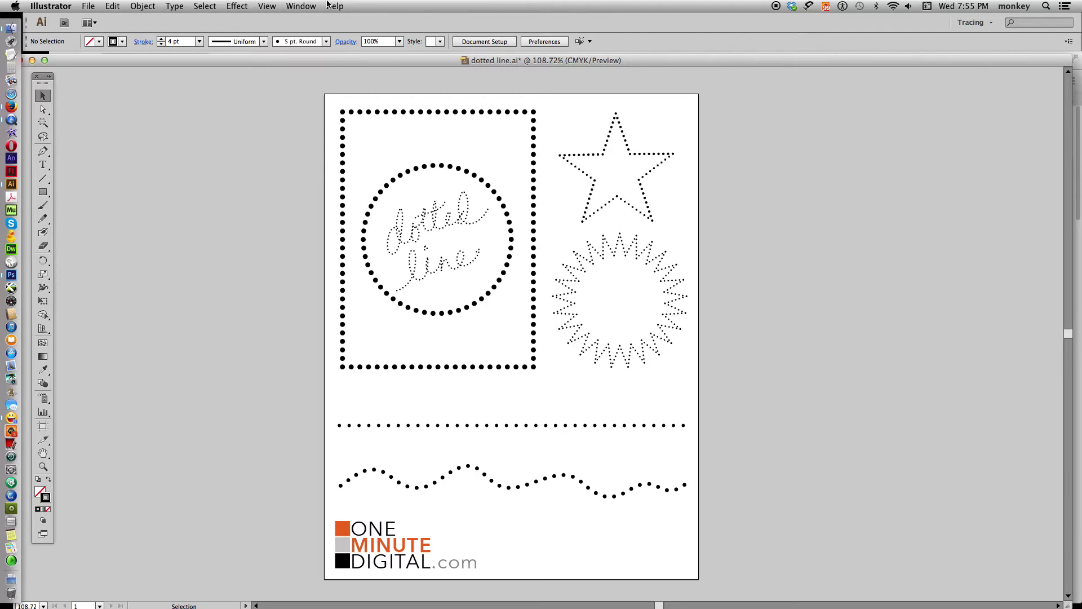
# - Create 'Artboard 8' from the Artboards panel and pan it into view beside the reference
pyautogui.click(300, 6)
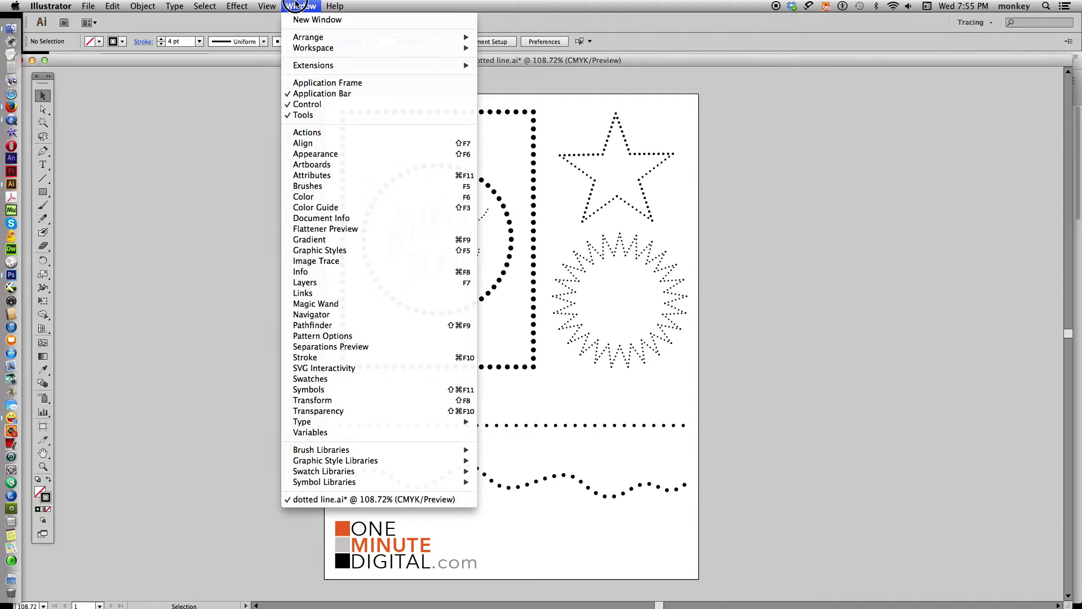
pyautogui.click(313, 164)
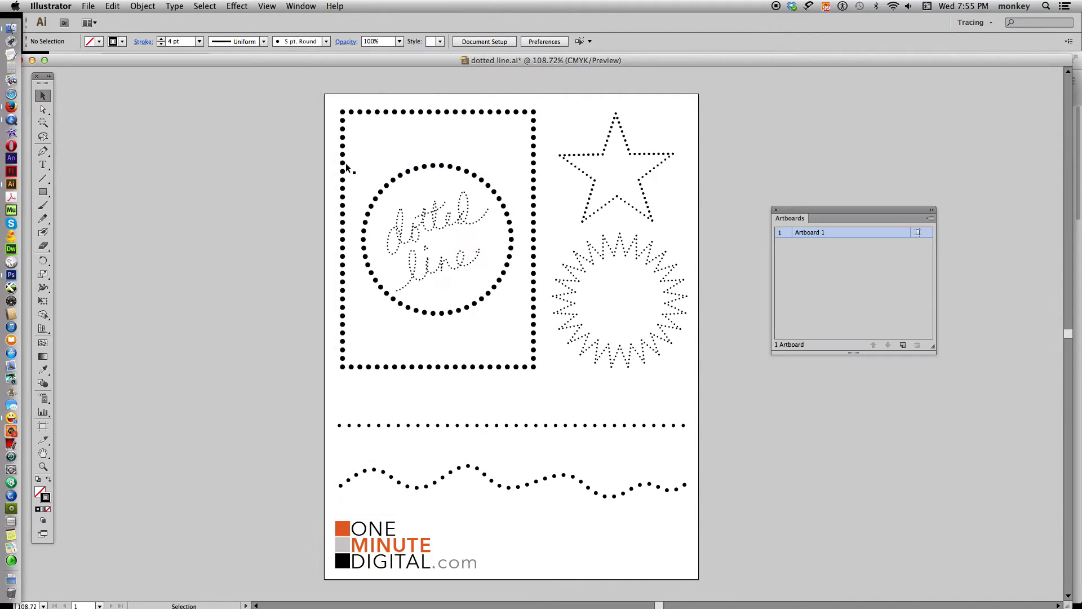
pyautogui.click(900, 345)
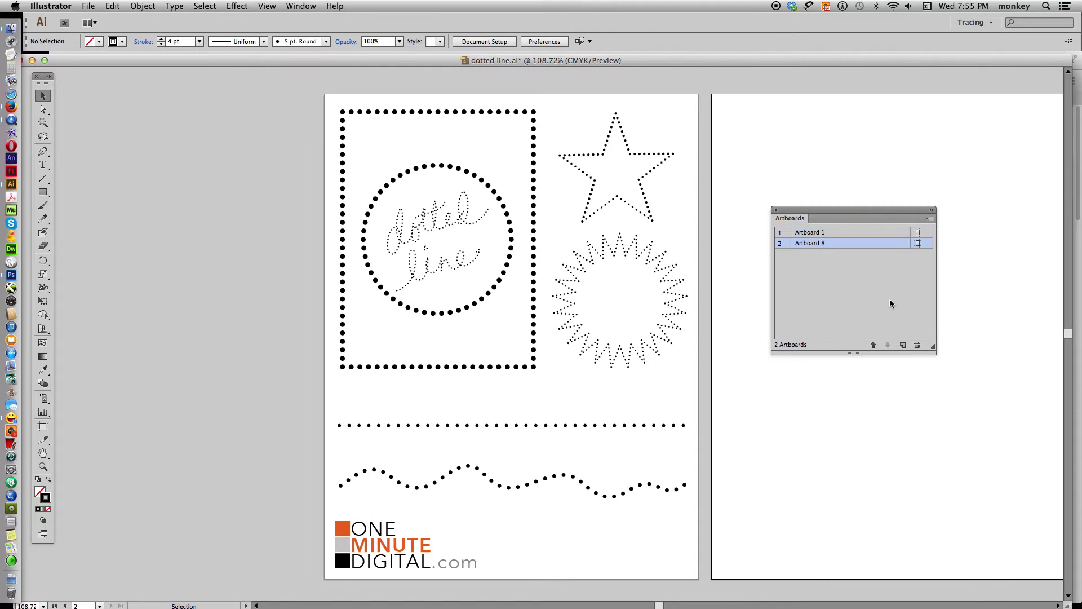
pyautogui.moveTo(744, 183); pyautogui.dragTo(500, 172)
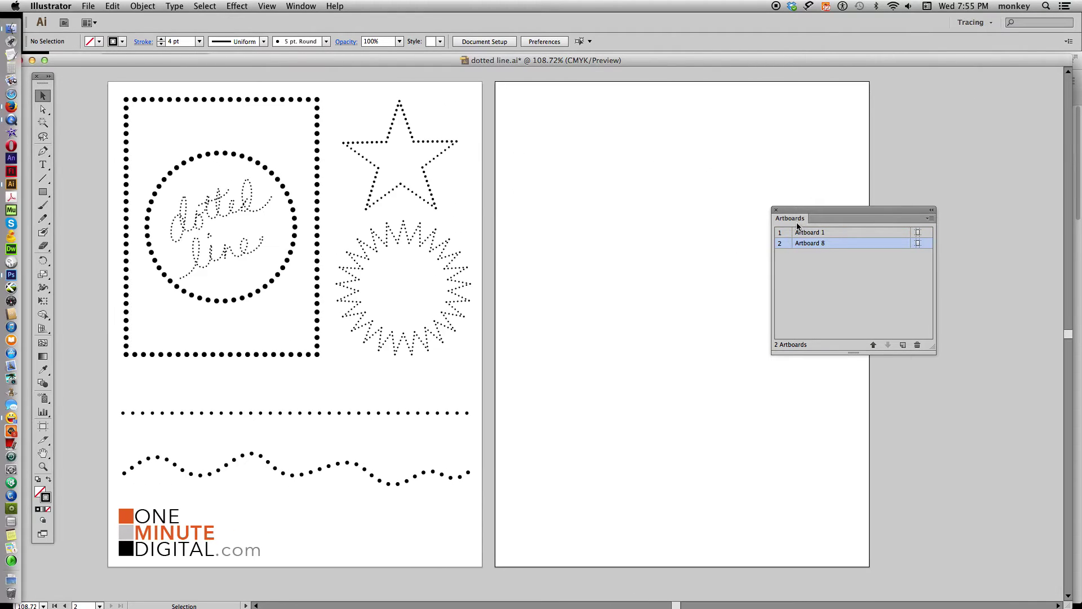
pyautogui.click(775, 210)
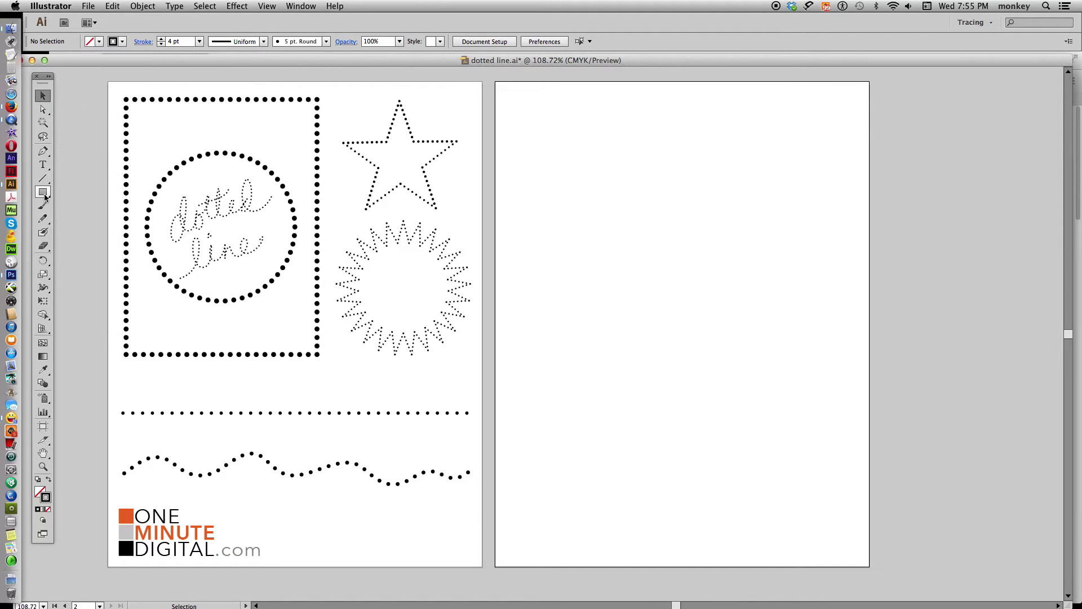
# - Draw a tall rectangle, about 4.32 by 5.70 in, on the new artboard
pyautogui.moveTo(44, 195); pyautogui.dragTo(88, 195)
pyautogui.moveTo(528, 110)
pyautogui.mouseDown()
pyautogui.moveTo(695, 360)
pyautogui.moveTo(718, 361)
pyautogui.mouseUp()
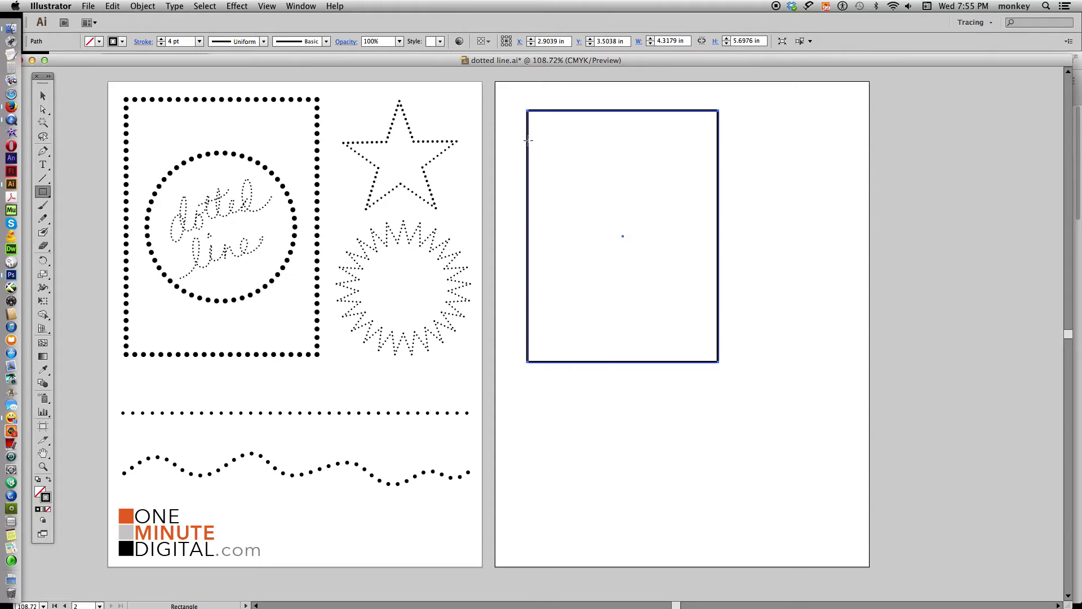
# - Show the Stroke panel beside the drawing with all of its options expanded
pyautogui.click(309, 6)
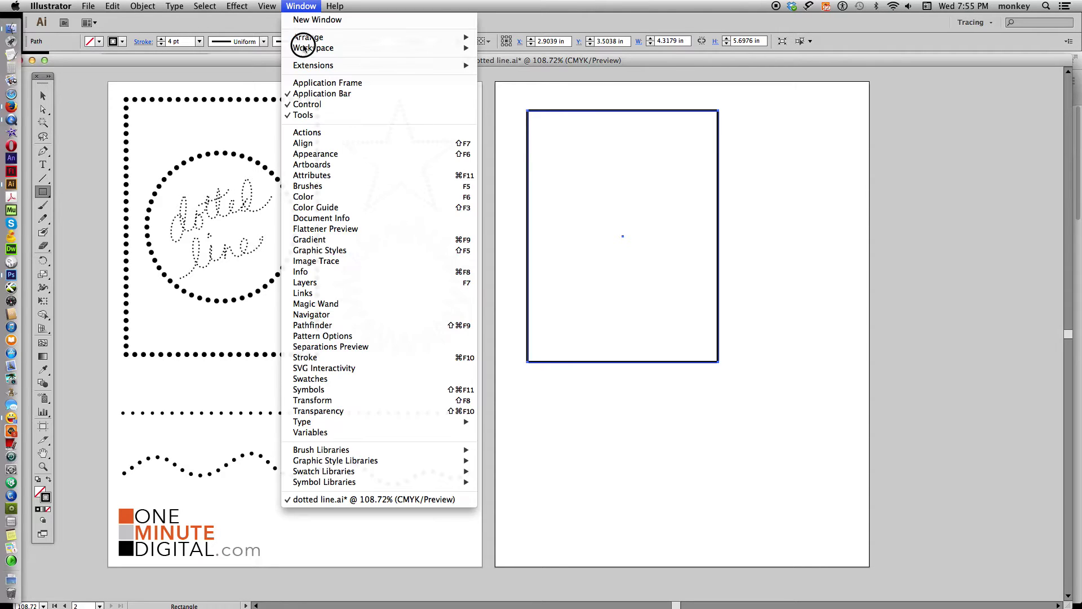
pyautogui.click(368, 362)
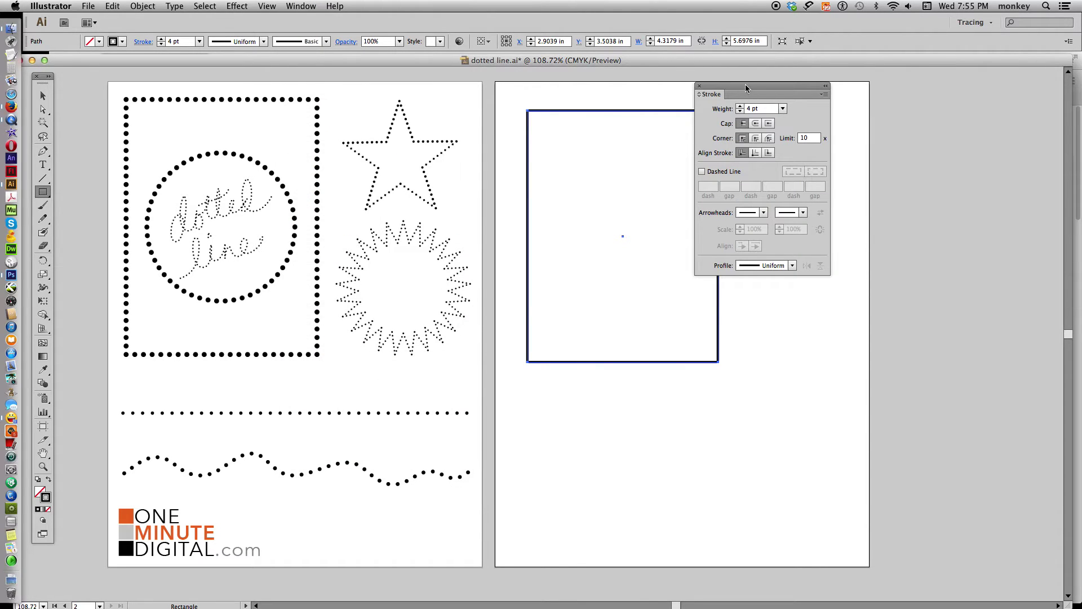
pyautogui.moveTo(745, 83); pyautogui.dragTo(830, 92)
pyautogui.click(908, 104)
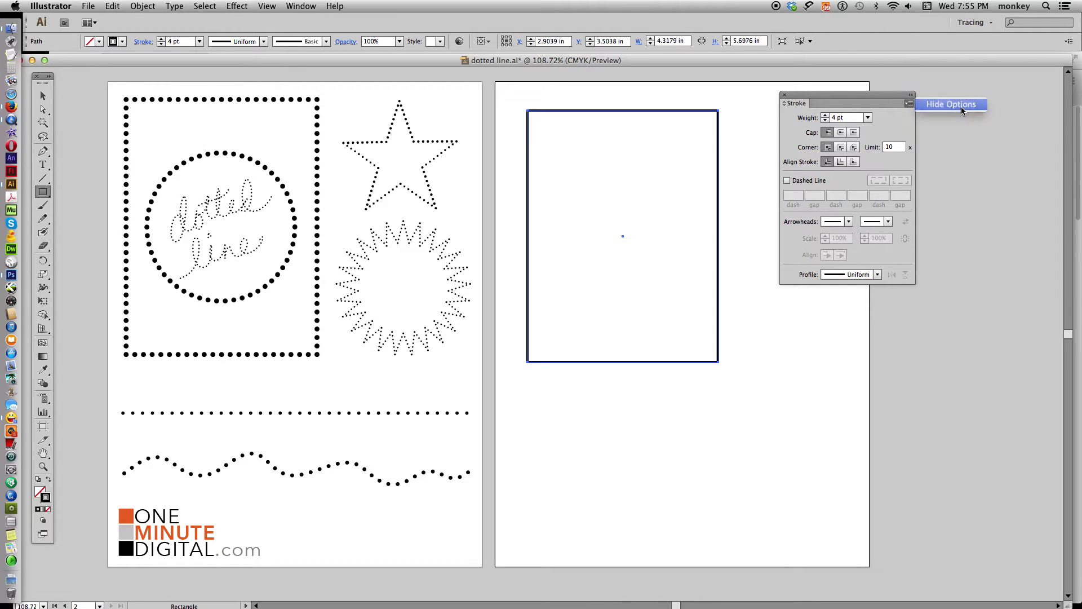
pyautogui.click(961, 107)
pyautogui.click(907, 104)
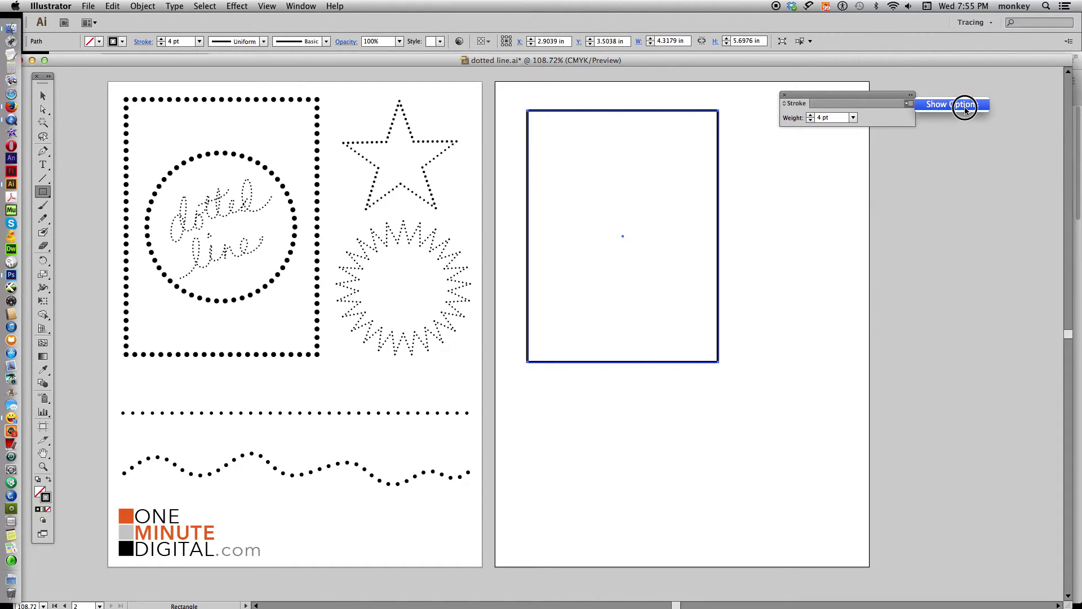
pyautogui.click(964, 108)
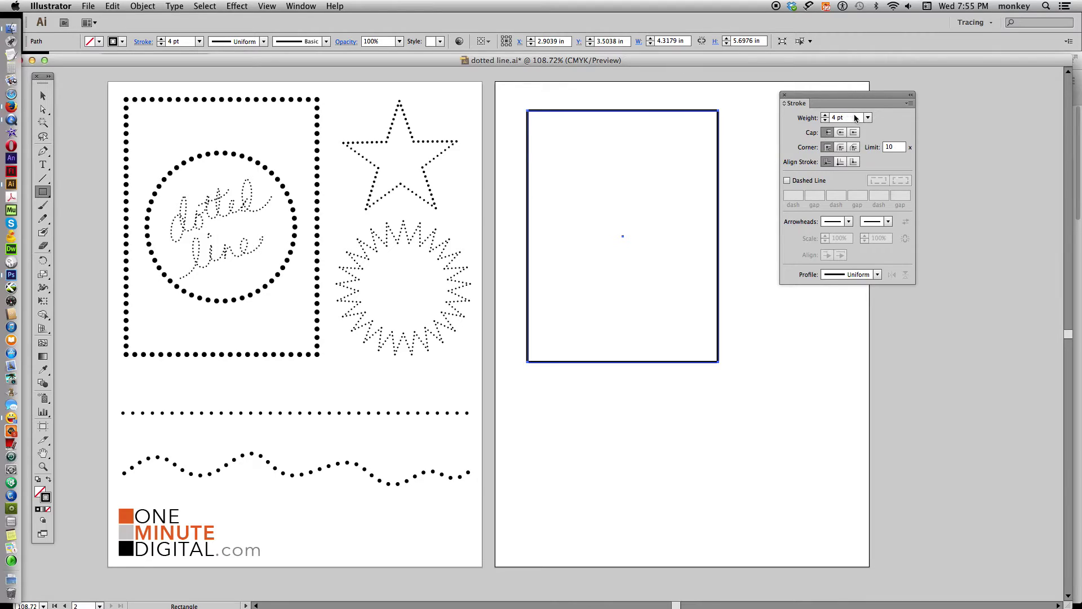
# - Make the rectangle's stroke a dashed line with Round Cap ends
pyautogui.click(787, 181)
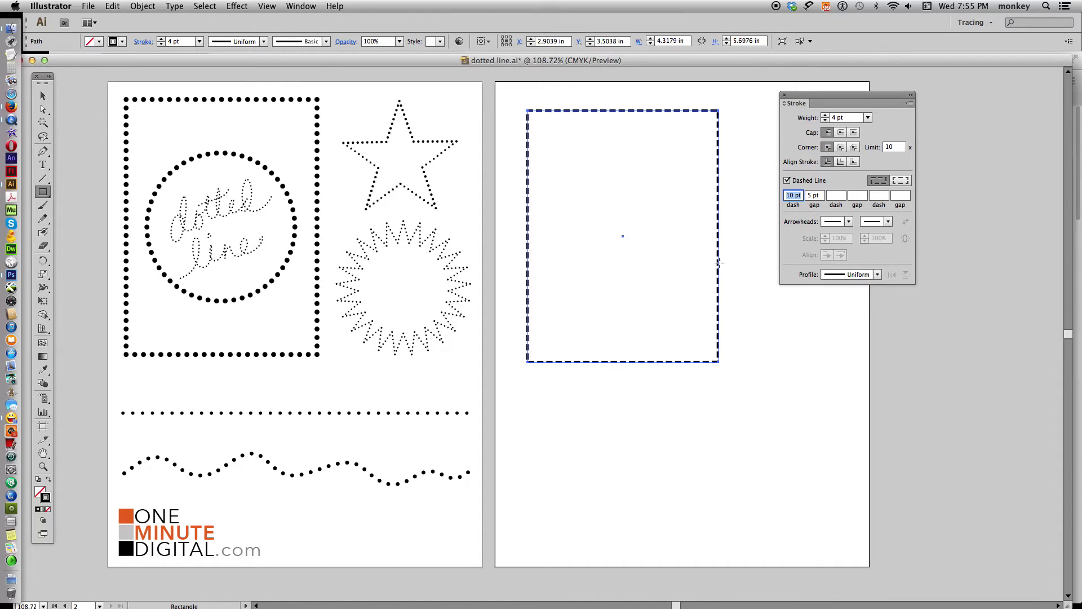
pyautogui.click(841, 132)
pyautogui.press('super+equal')
pyautogui.press('super+equal')
pyautogui.press('super+equal')
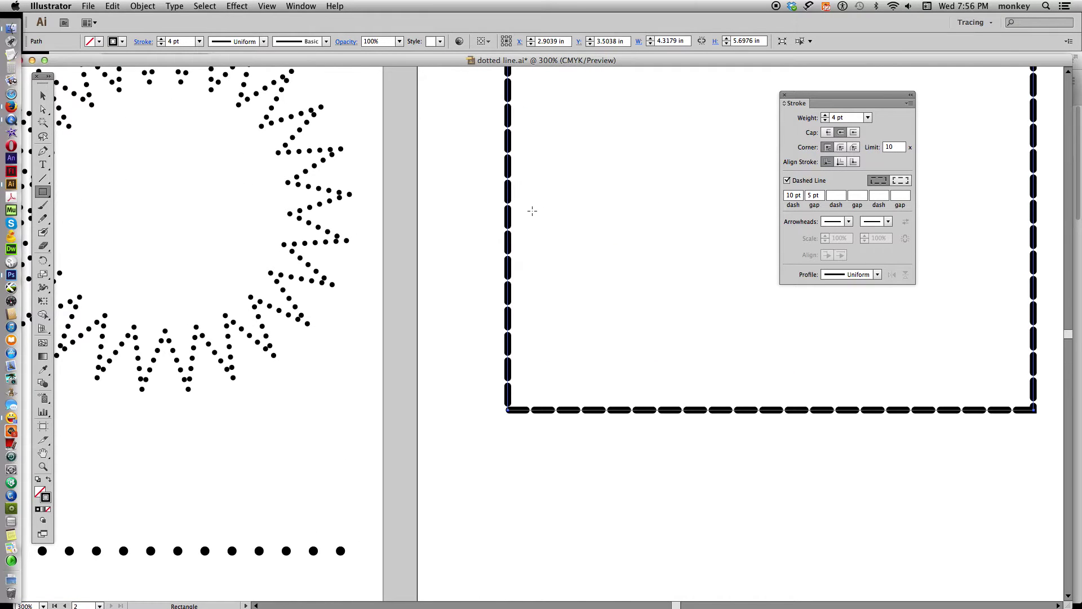
pyautogui.press('super+minus')
pyautogui.press('super+minus')
pyautogui.press('super+minus')
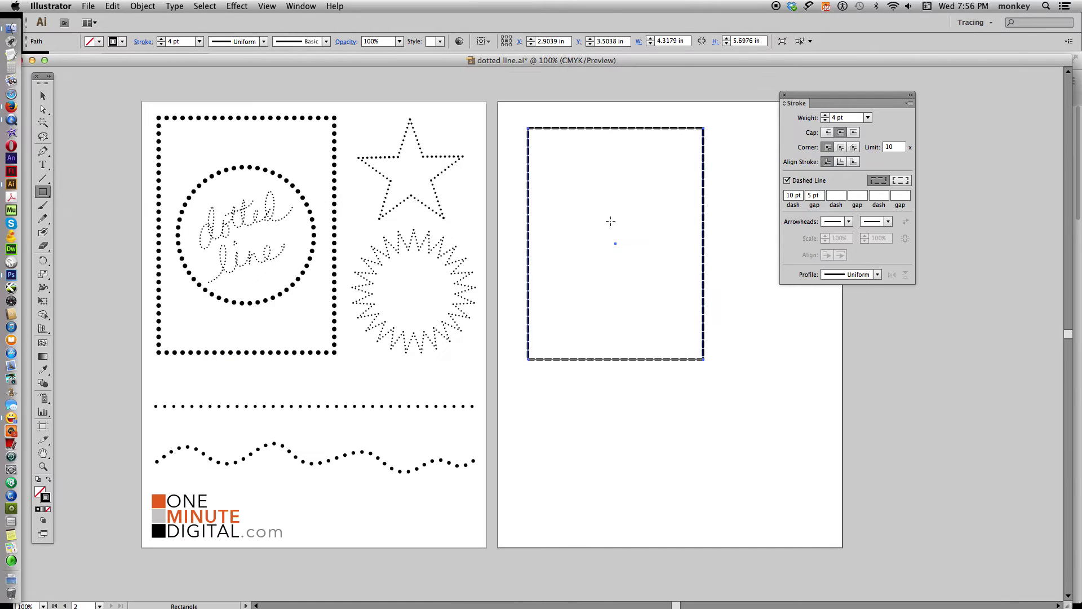
pyautogui.hscroll(3, 610, 220)
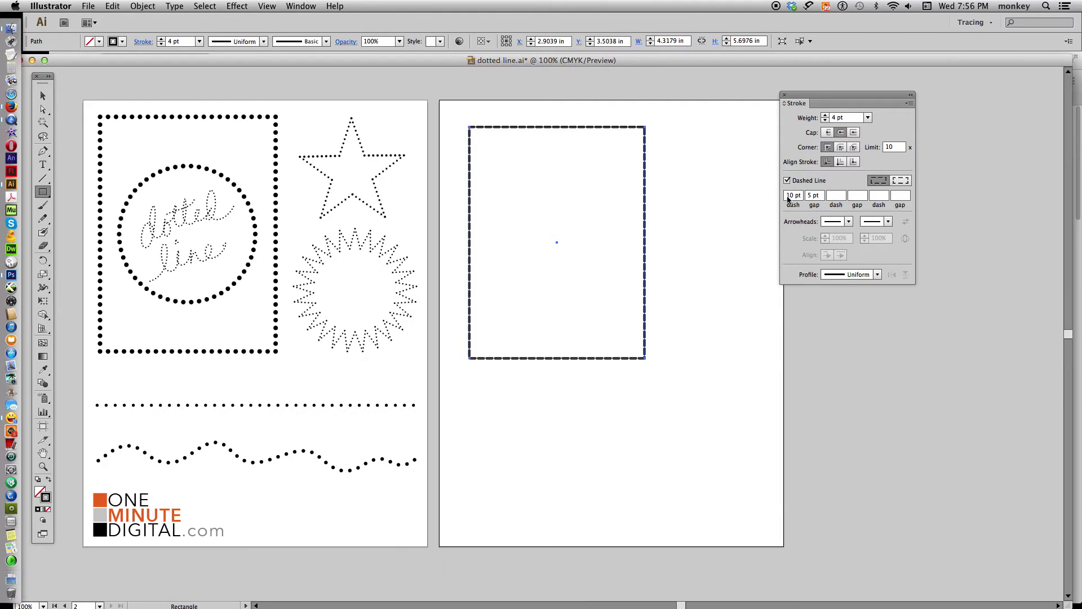
# - Set the dash length to 0 pt and the gap to 10 pt
pyautogui.click(789, 196)
pyautogui.write('0')
pyautogui.press('Return')
pyautogui.click(815, 196)
pyautogui.write('10')
pyautogui.press('Return')
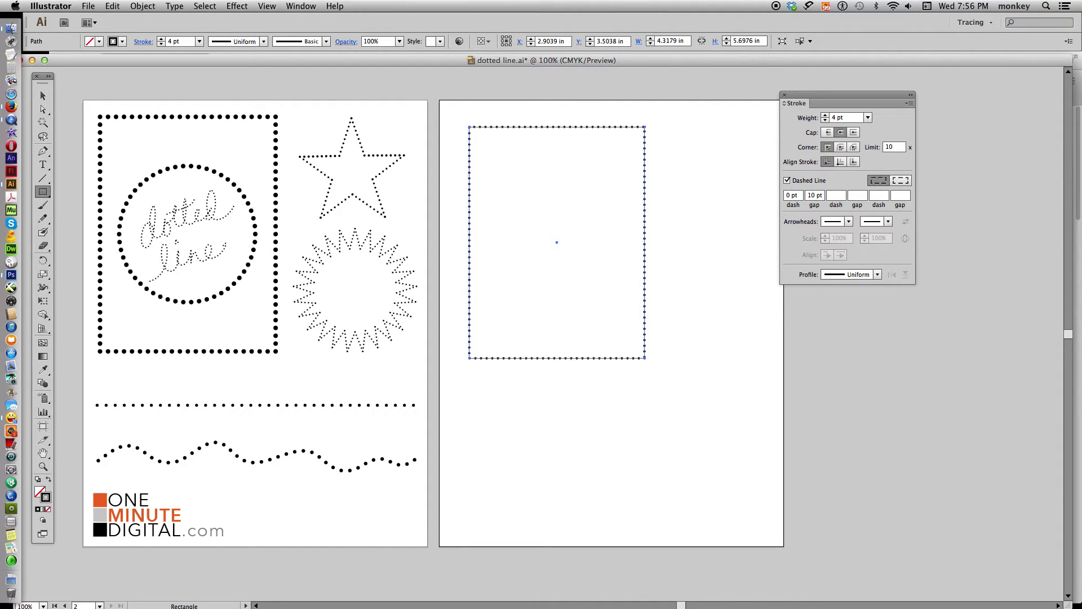
pyautogui.click(43, 96)
# - Reselect the rectangle and adjust its stroke weight, settling briefly at 6 pt
pyautogui.click(745, 363)
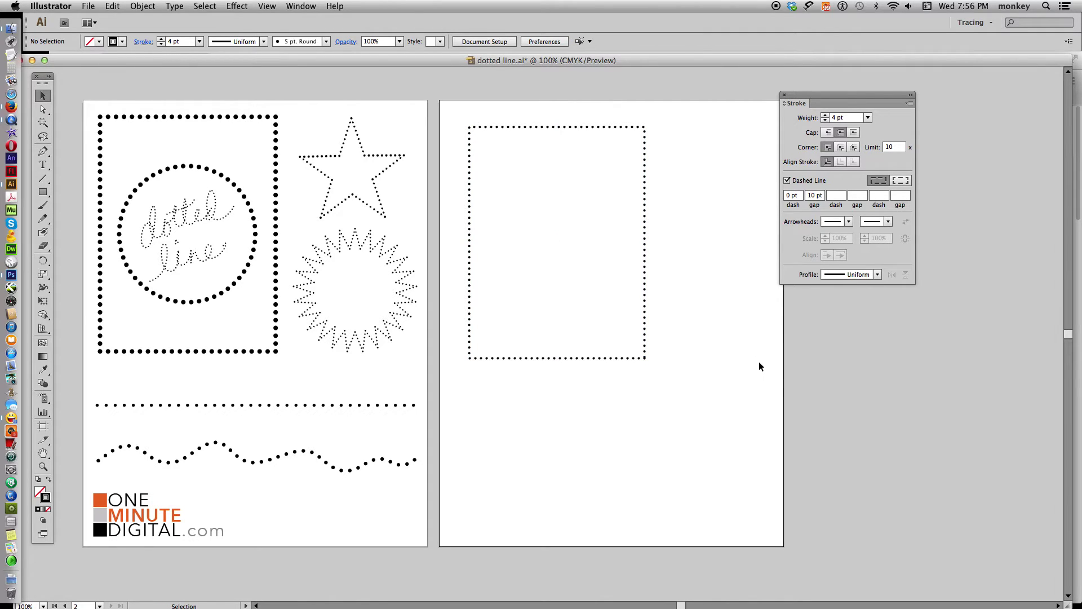
pyautogui.moveTo(686, 316); pyautogui.dragTo(625, 305)
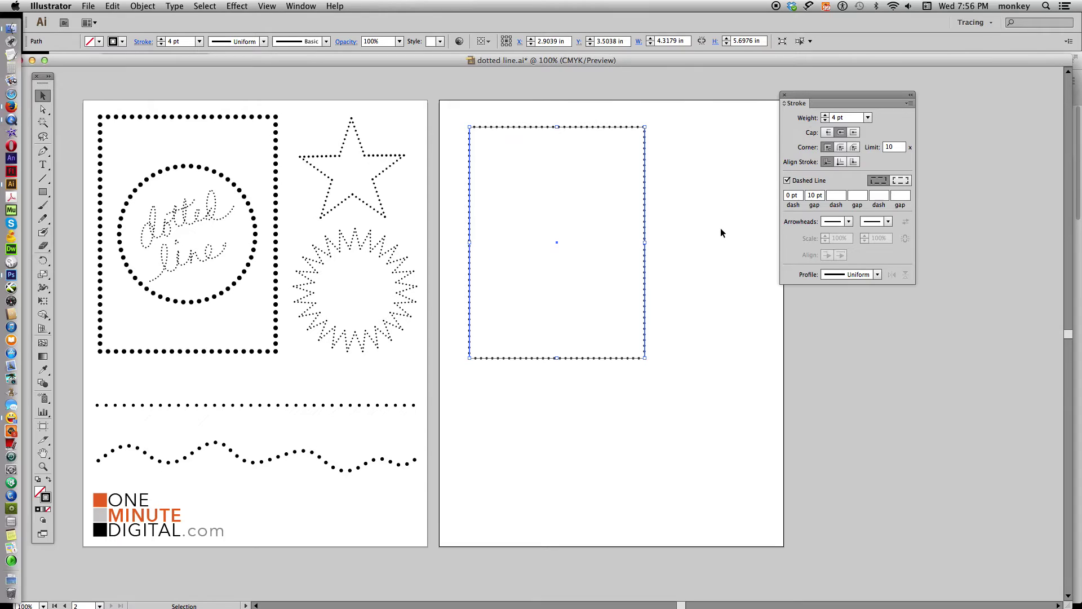
pyautogui.click(825, 115)
pyautogui.click(826, 115)
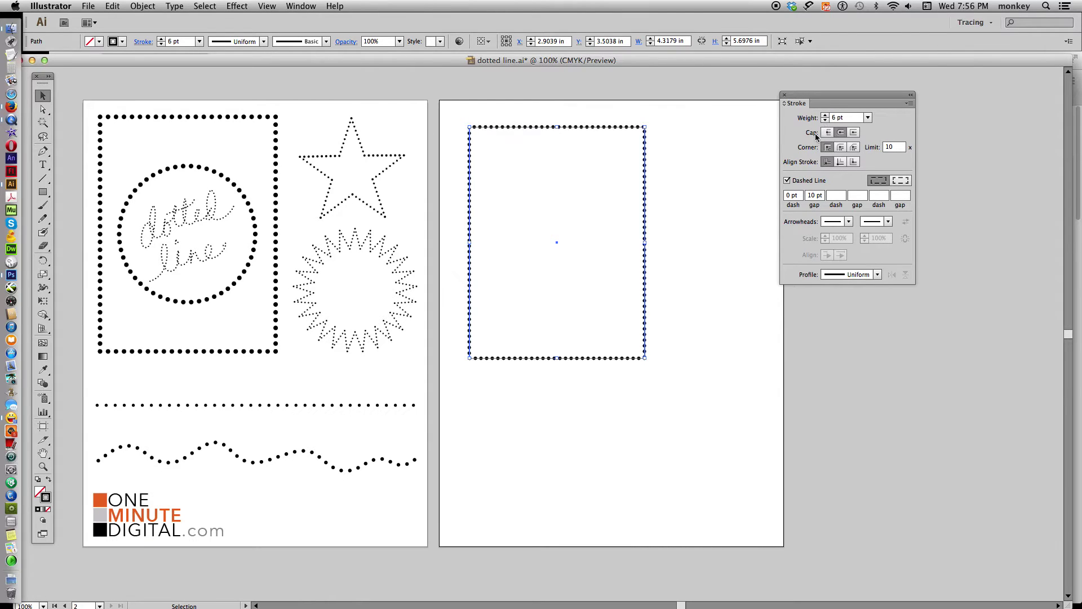
pyautogui.click(826, 116)
pyautogui.click(826, 116)
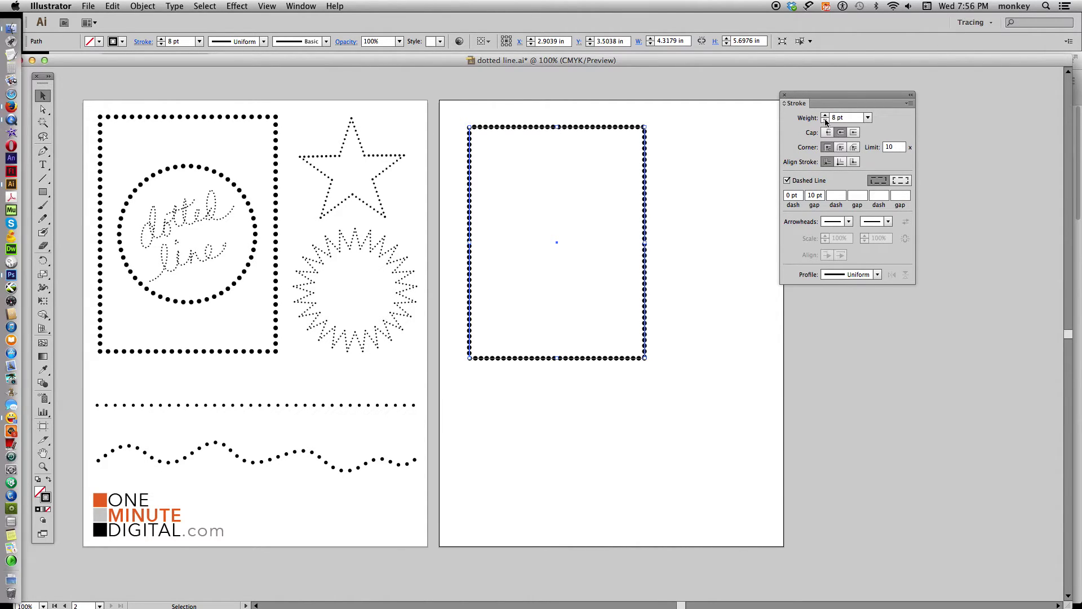
pyautogui.click(825, 120)
pyautogui.click(825, 120)
# - Set the rectangle's dot gap to 16 pt
pyautogui.doubleClick(814, 195)
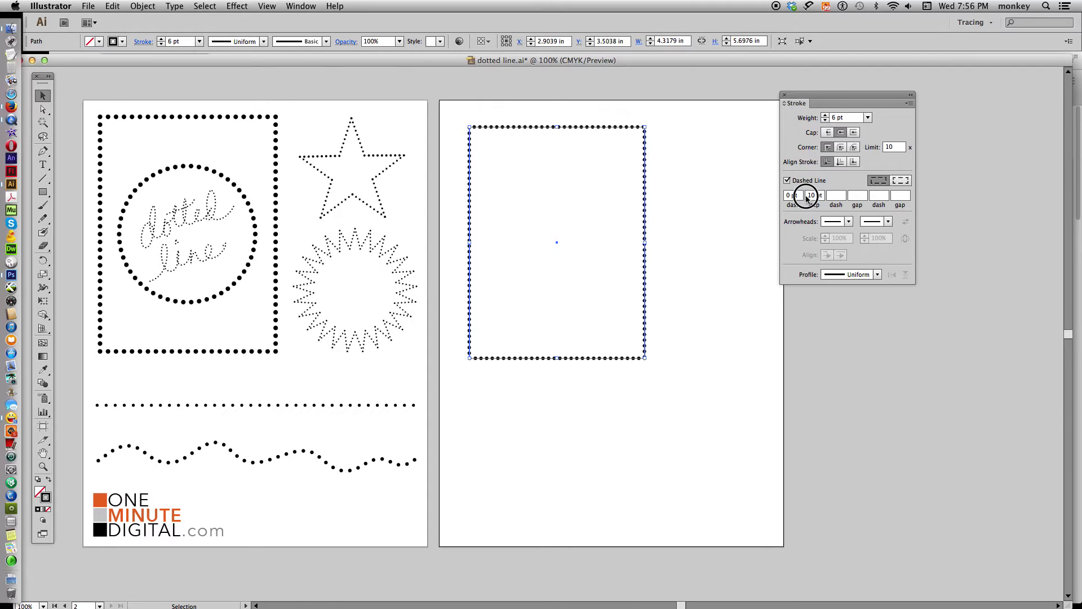
pyautogui.write('20')
pyautogui.press('Return')
pyautogui.click(807, 196)
pyautogui.doubleClick(808, 196)
pyautogui.press('Down')
pyautogui.press('Down')
pyautogui.press('Down')
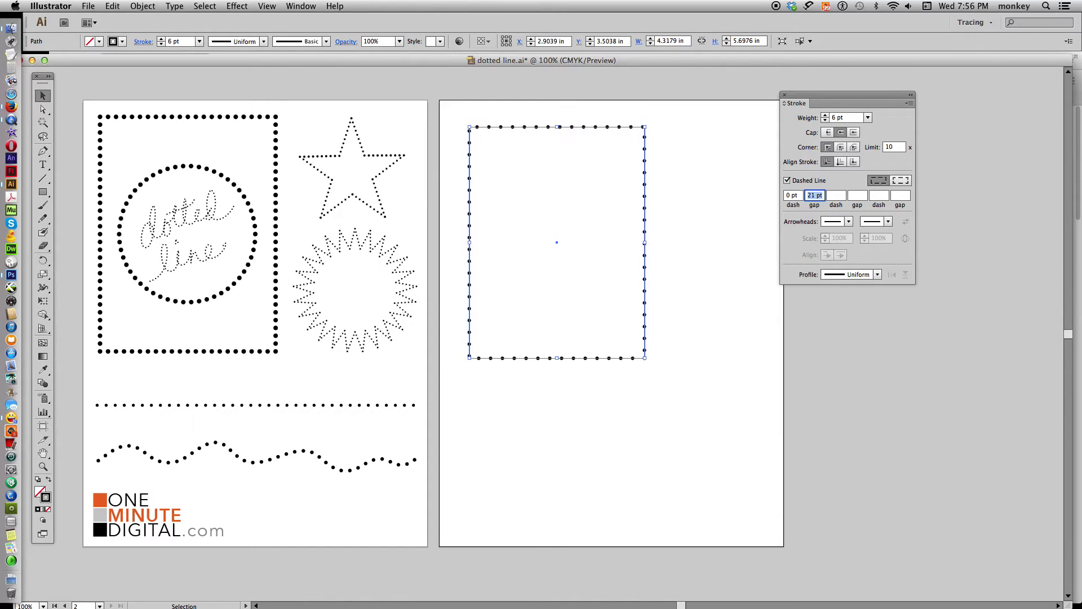
pyautogui.press('Down')
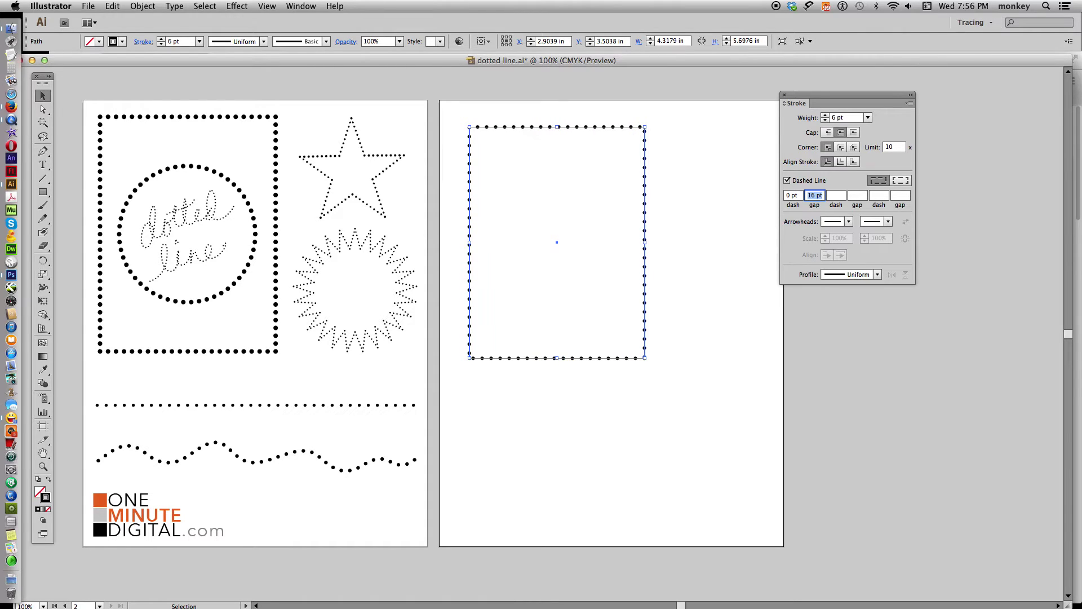
# - Raise the rectangle's stroke weight to 9 pt and deselect to preview the dots
pyautogui.click(825, 115)
pyautogui.click(825, 115)
pyautogui.click(825, 115)
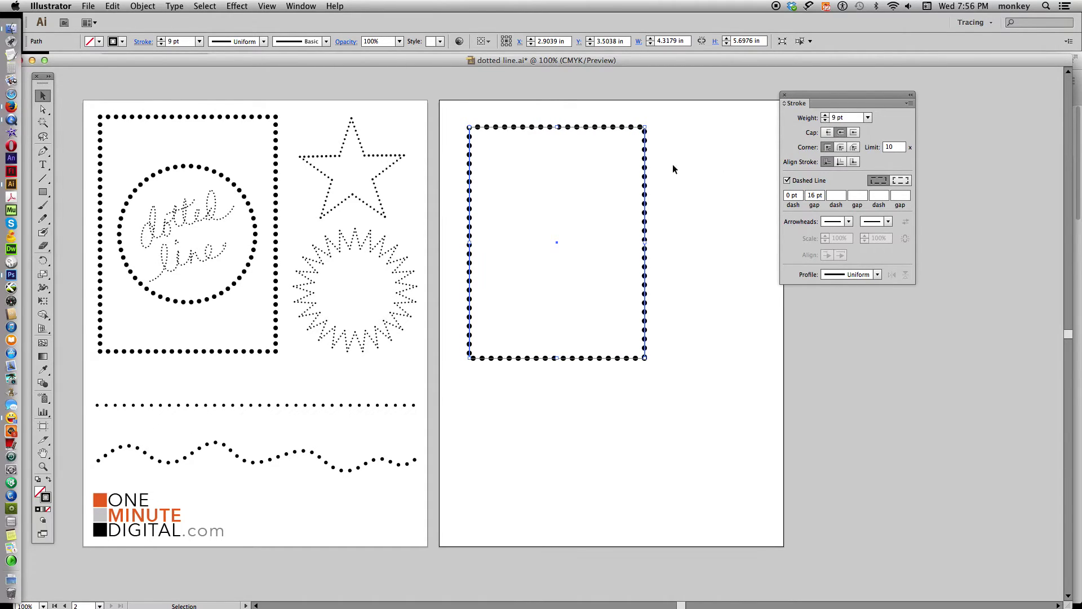
pyautogui.click(736, 147)
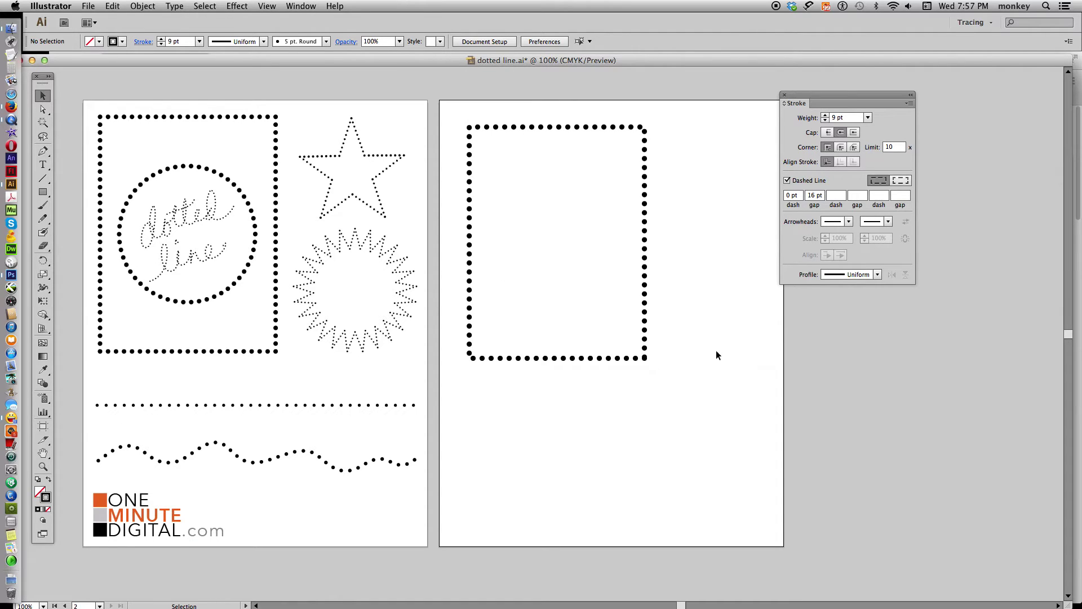
# - Apply 'Align dashes to corners and path ends' to the rectangle so each corner has a dot
pyautogui.moveTo(605, 235); pyautogui.dragTo(605, 234)
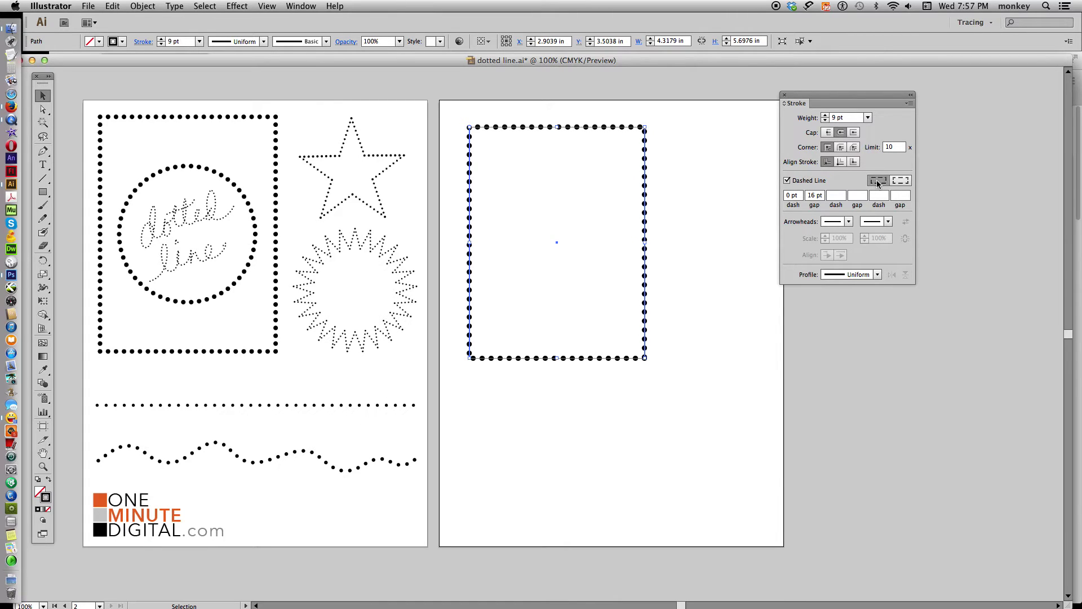
pyautogui.click(906, 180)
pyautogui.click(711, 160)
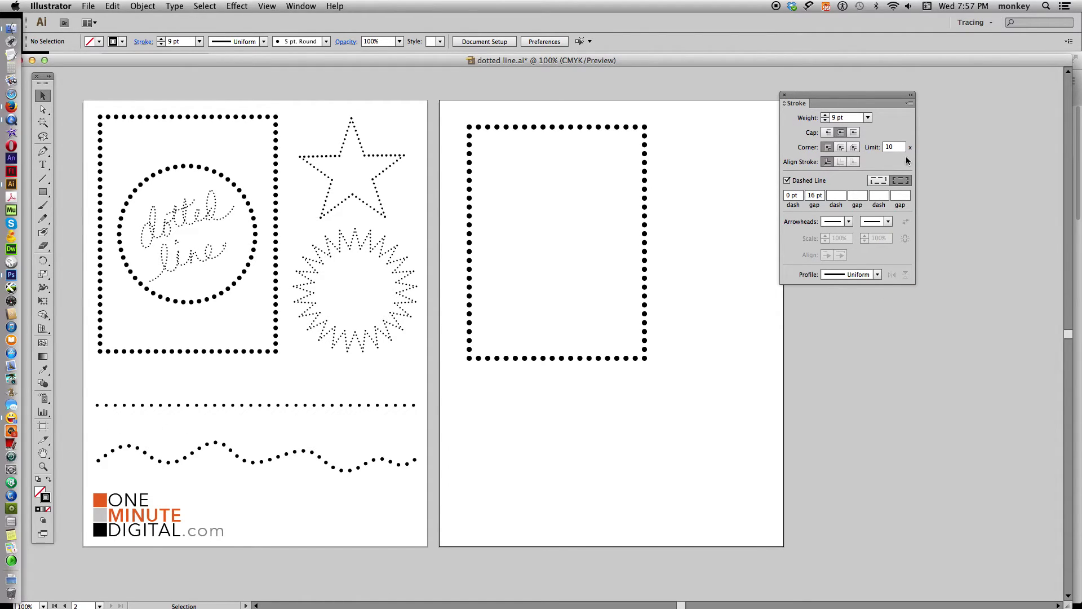
# - Draw a 3.5 in dotted circle inside the rectangle and align its dots evenly around it
pyautogui.moveTo(43, 192); pyautogui.dragTo(93, 226)
pyautogui.moveTo(501, 170)
pyautogui.mouseDown()
pyautogui.moveTo(570, 261)
pyautogui.moveTo(633, 324)
pyautogui.moveTo(660, 331)
pyautogui.mouseUp()
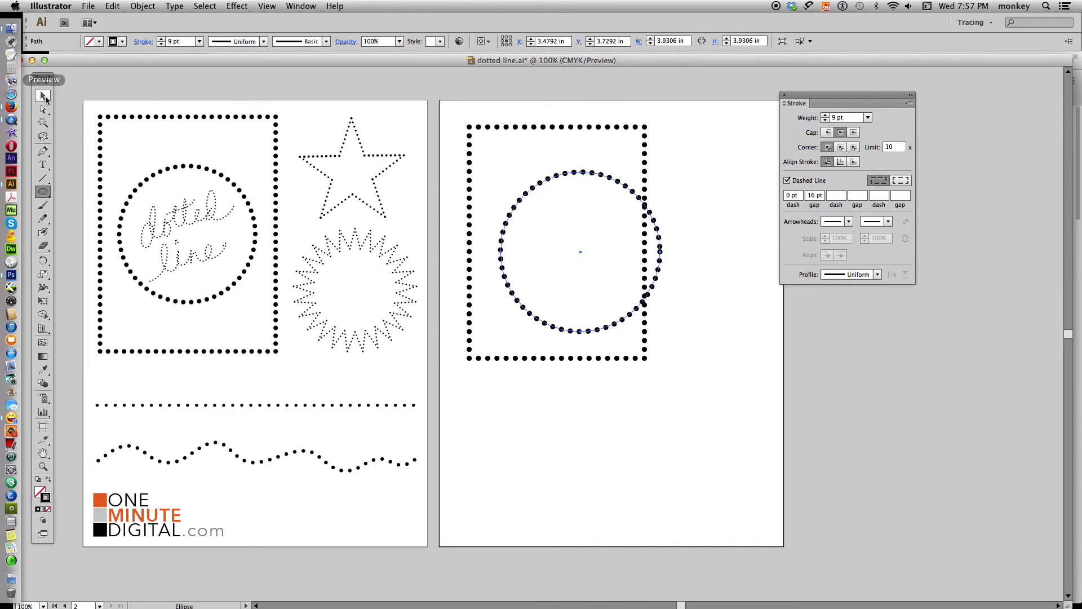
pyautogui.click(43, 96)
pyautogui.click(569, 165)
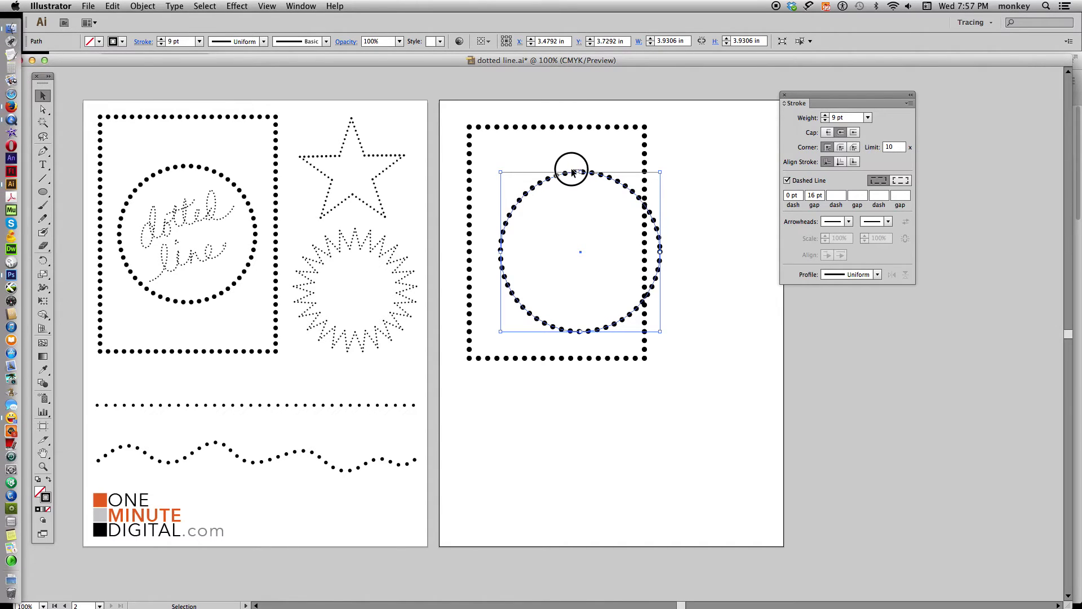
pyautogui.click(619, 189)
pyautogui.moveTo(660, 169)
pyautogui.mouseDown()
pyautogui.moveTo(644, 189)
pyautogui.moveTo(604, 193)
pyautogui.moveTo(594, 176)
pyautogui.moveTo(599, 190)
pyautogui.mouseUp()
pyautogui.click(901, 180)
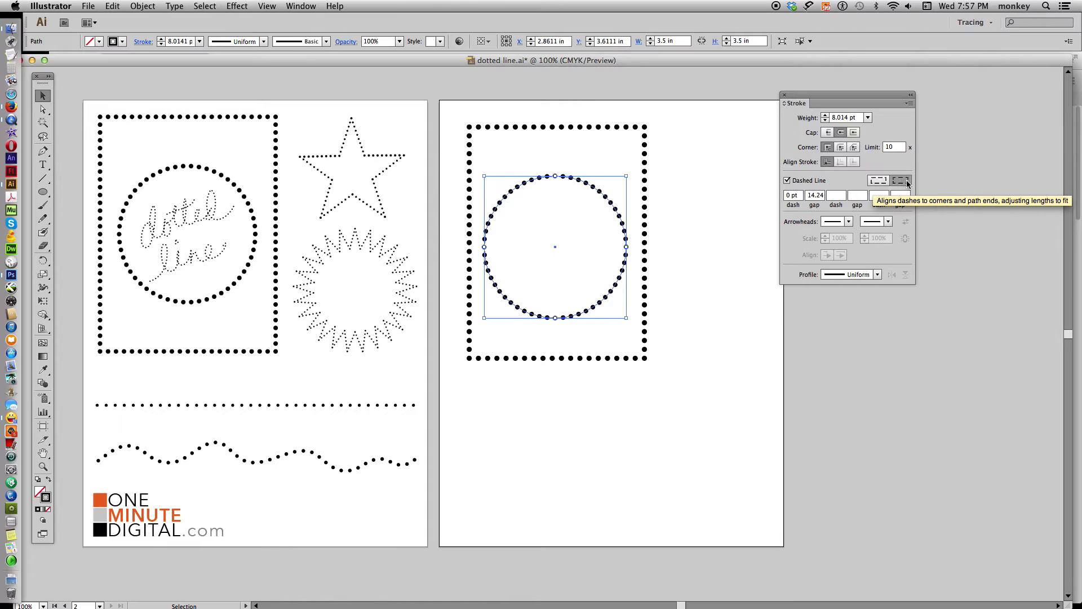
pyautogui.click(671, 224)
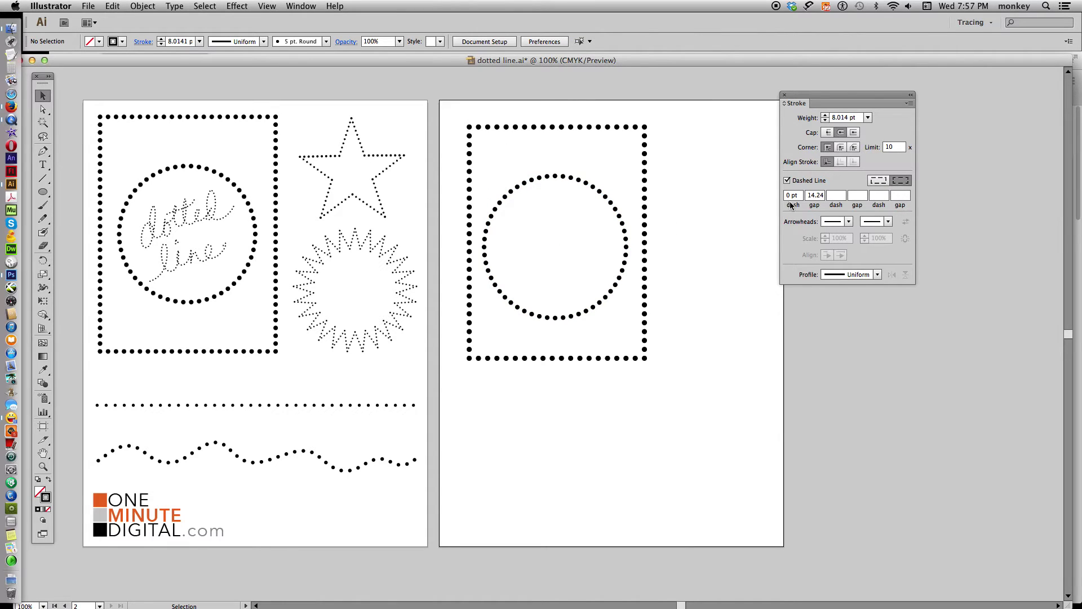
# - Draw a star with the Star Tool and move it to the right of the rectangle
pyautogui.moveTo(43, 191); pyautogui.dragTo(96, 251)
pyautogui.moveTo(680, 161); pyautogui.dragTo(724, 221)
pyautogui.click(49, 97)
pyautogui.click(334, 96)
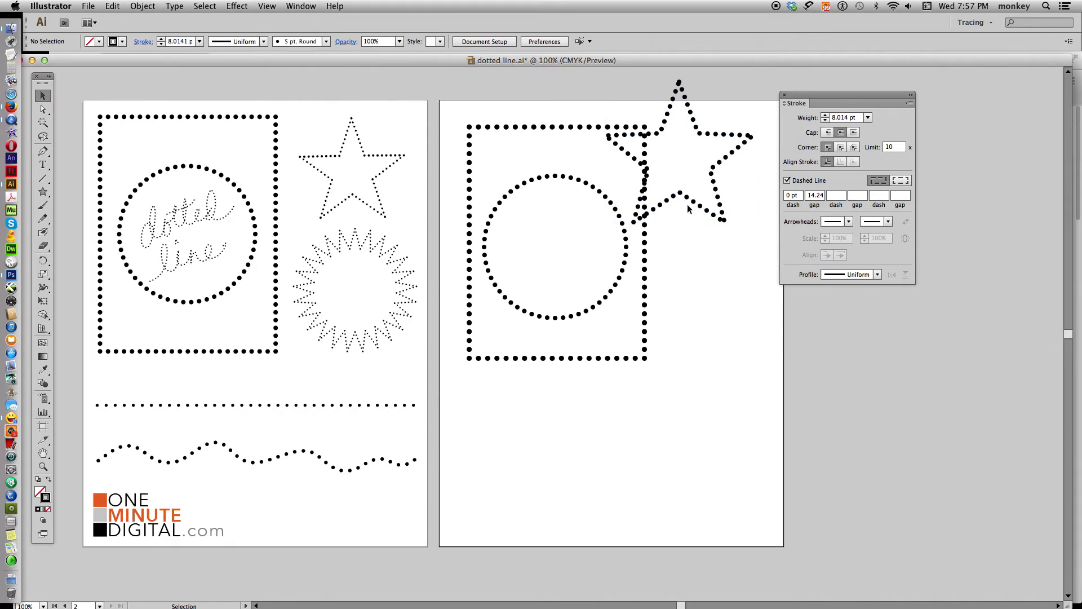
pyautogui.hscroll(5, 545, 228)
pyautogui.moveTo(560, 183); pyautogui.dragTo(601, 229)
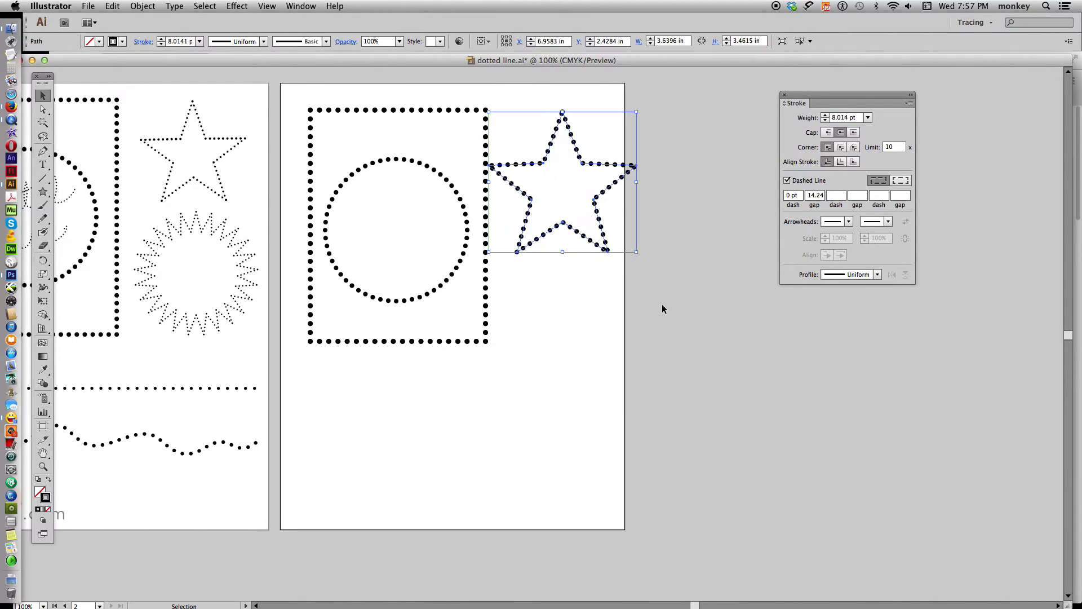
# - Set the star's stroke weight to 5 pt and its dot gap to 10 pt
pyautogui.click(824, 120)
pyautogui.click(825, 121)
pyautogui.click(825, 121)
pyautogui.click(825, 121)
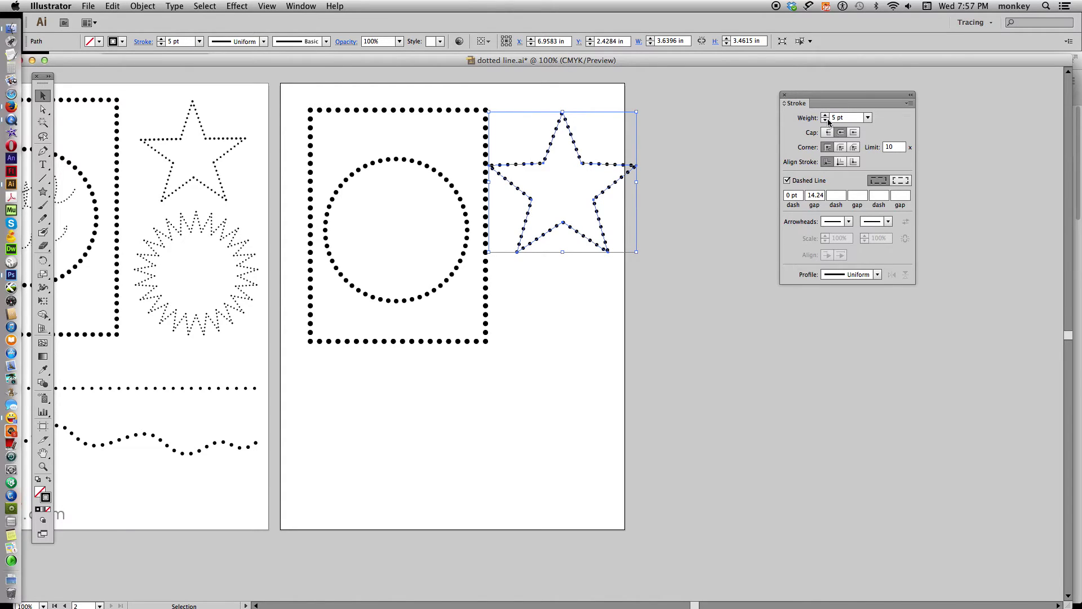
pyautogui.click(813, 197)
pyautogui.write('12')
pyautogui.press('Return')
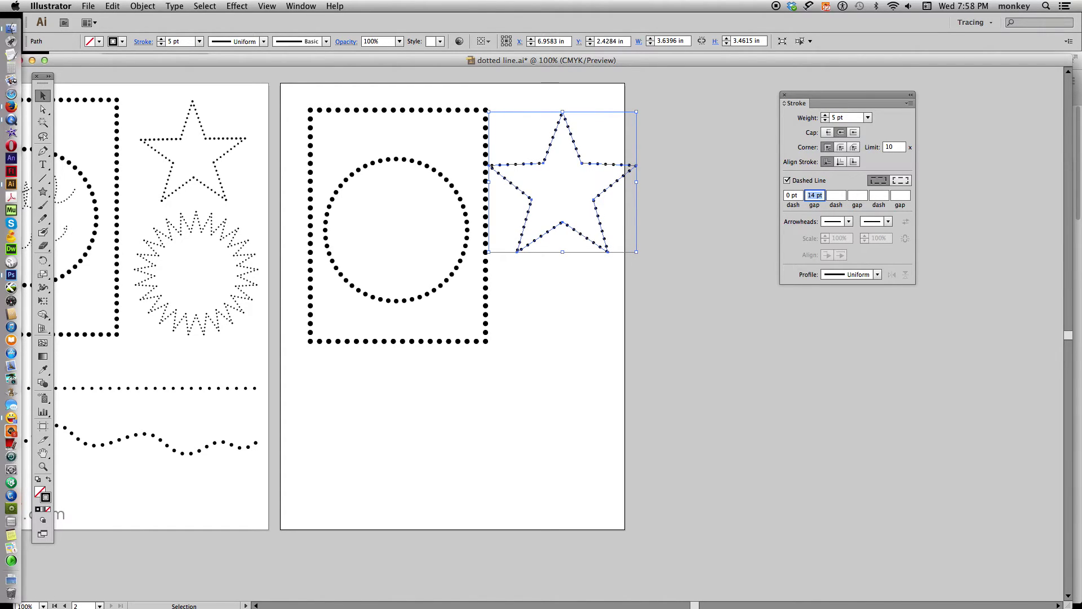
pyautogui.press('Down')
pyautogui.press('Down')
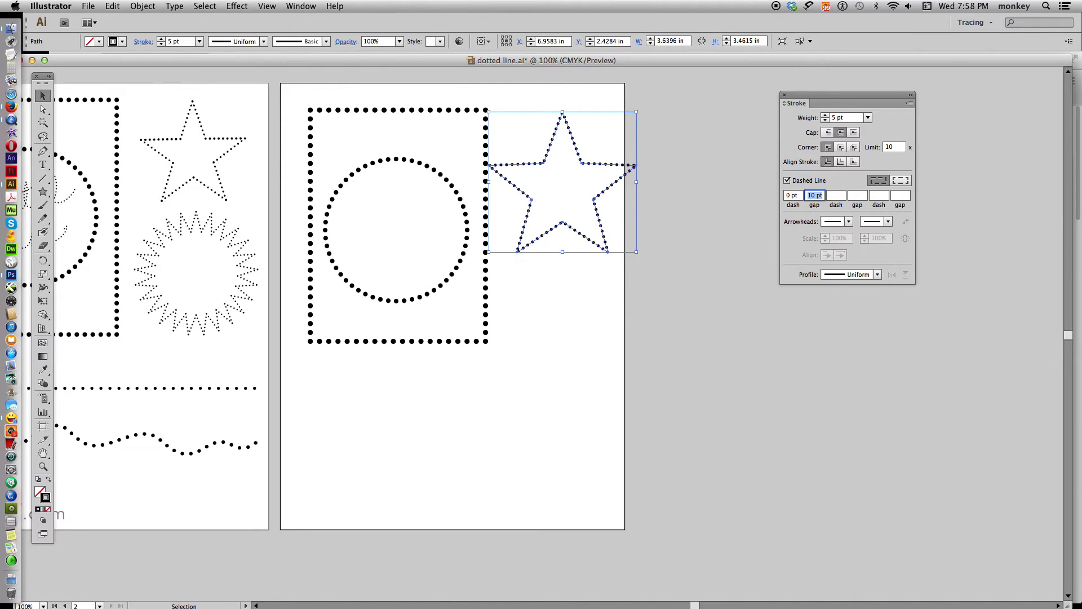
pyautogui.press('Down')
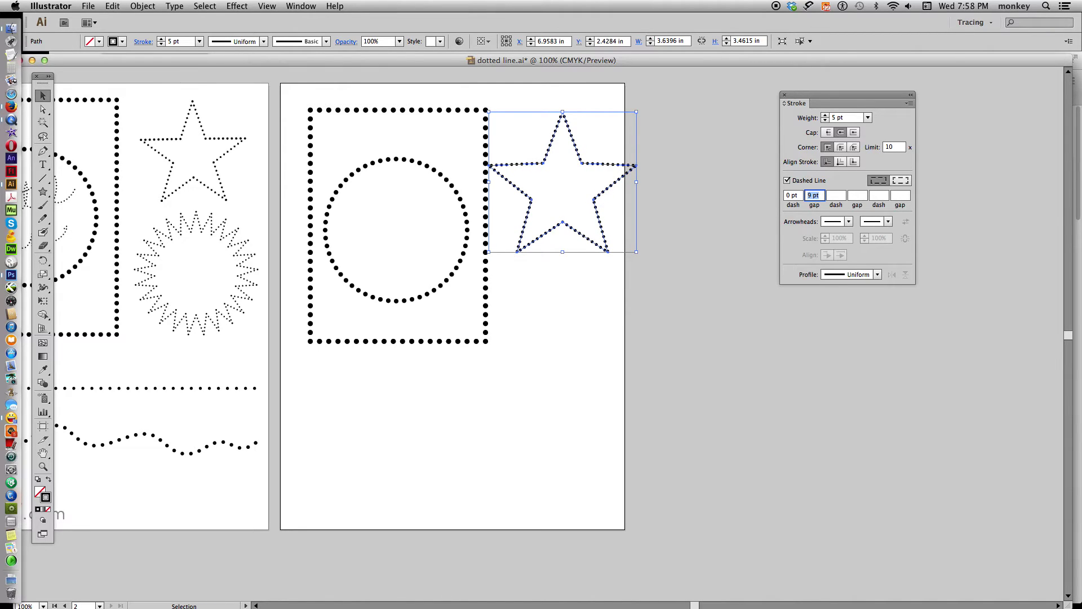
pyautogui.press('Up')
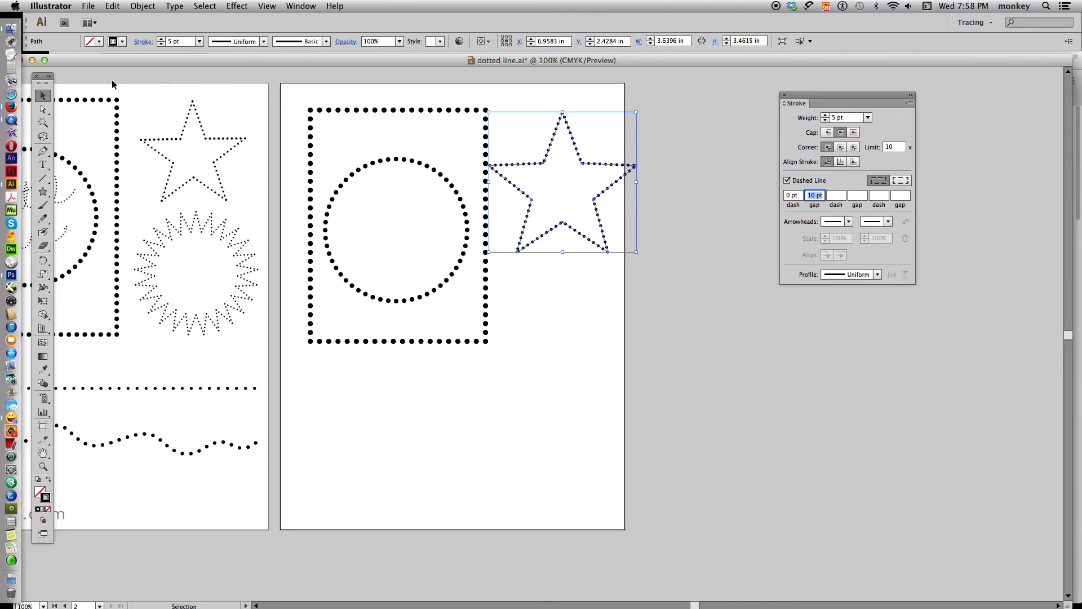
# - Scale the star down and nudge it up and to the right
pyautogui.click(643, 327)
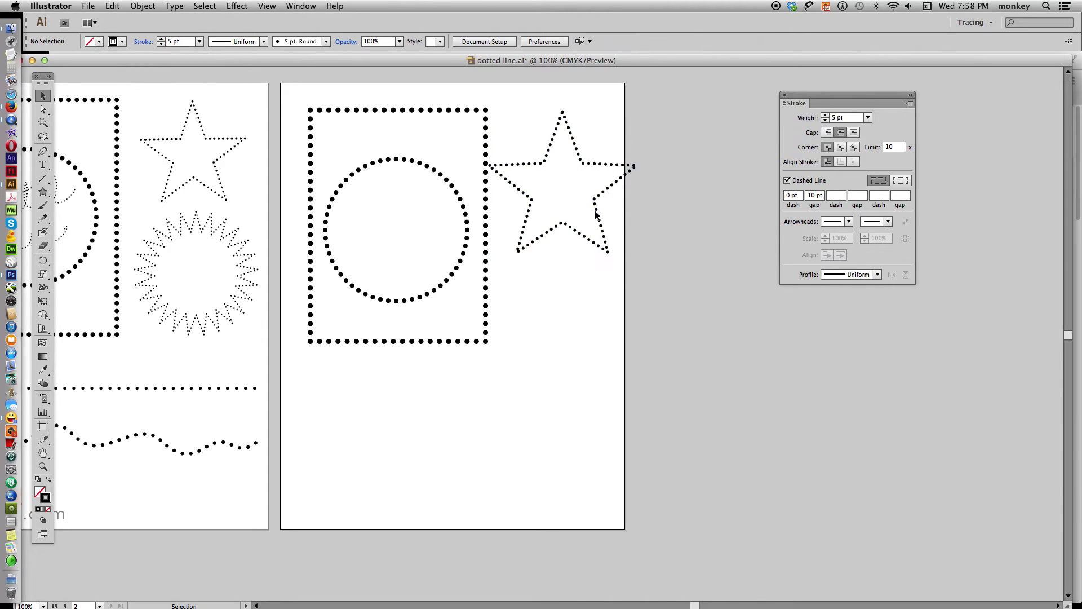
pyautogui.click(598, 213)
pyautogui.click(633, 165)
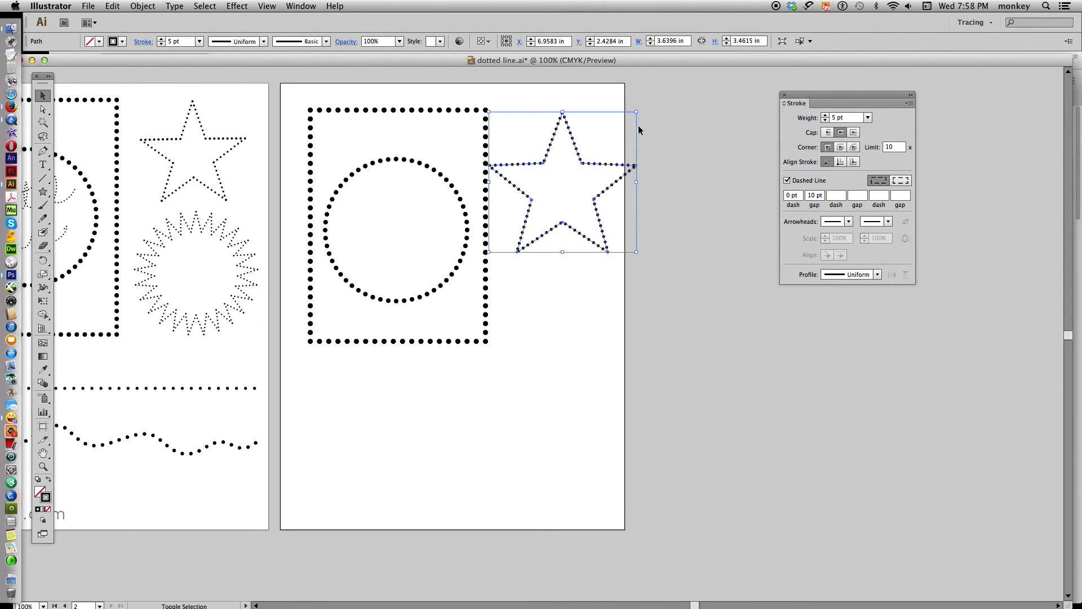
pyautogui.moveTo(634, 114); pyautogui.dragTo(612, 133)
pyautogui.click(630, 188)
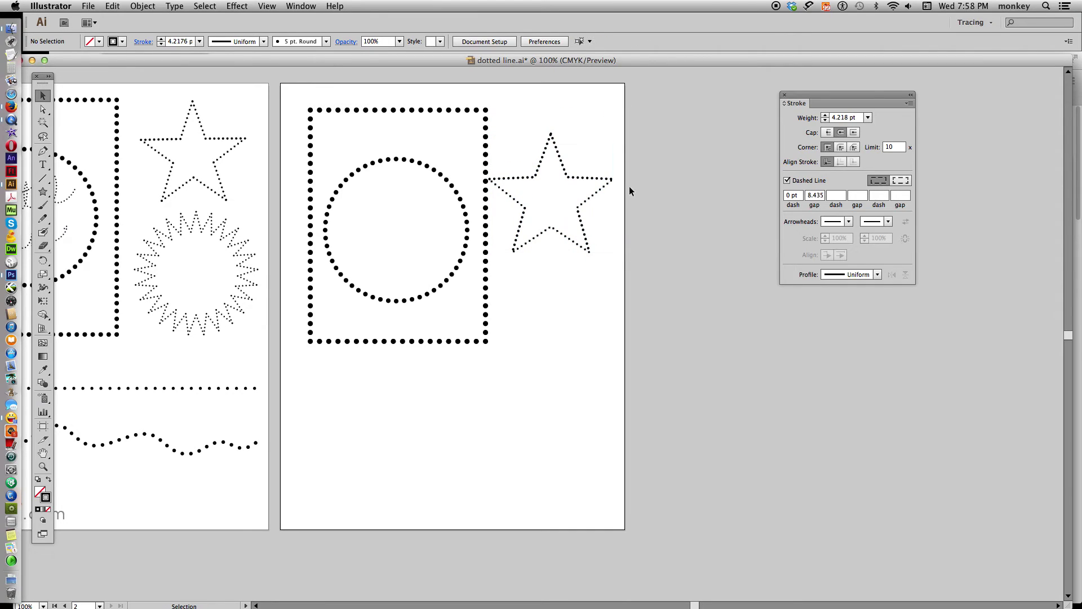
pyautogui.click(601, 180)
pyautogui.moveTo(602, 180); pyautogui.dragTo(613, 165)
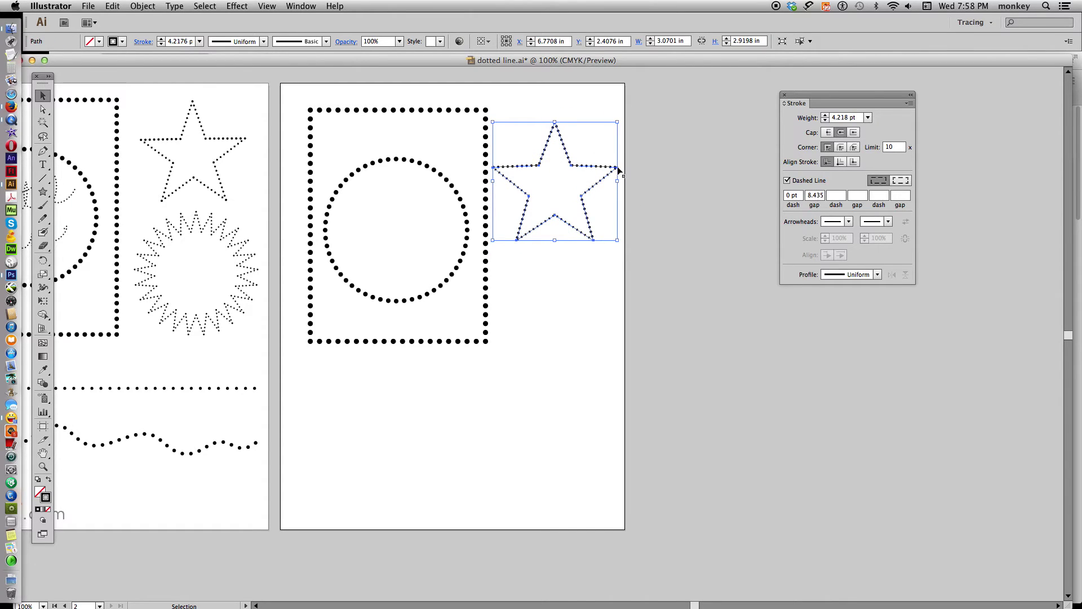
pyautogui.click(653, 257)
# - Align the star's dots to its corners and move it up beside the rectangle's top
pyautogui.click(592, 239)
pyautogui.click(904, 182)
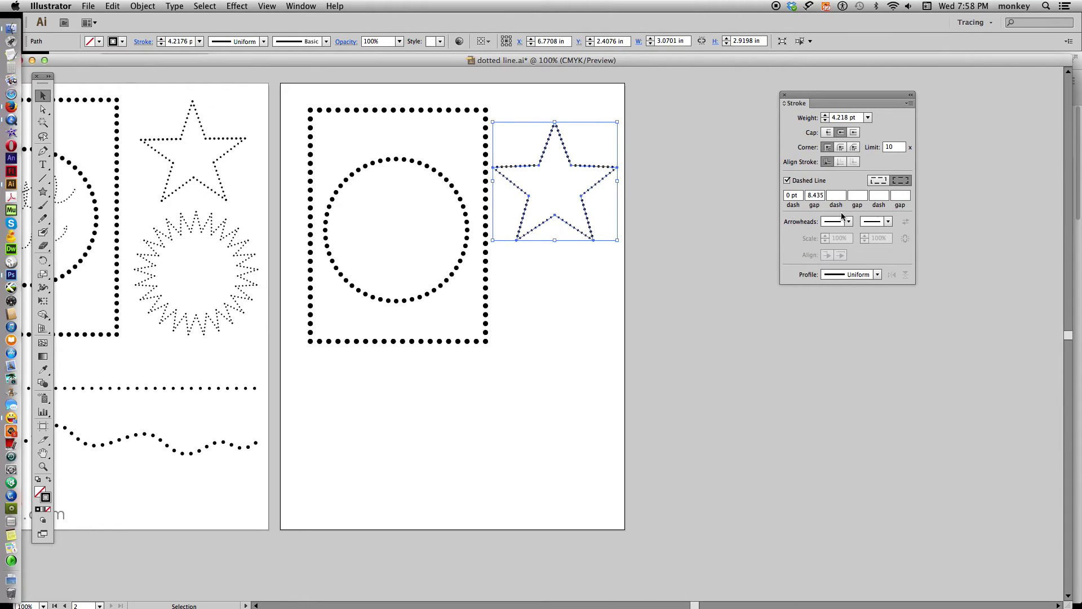
pyautogui.click(624, 207)
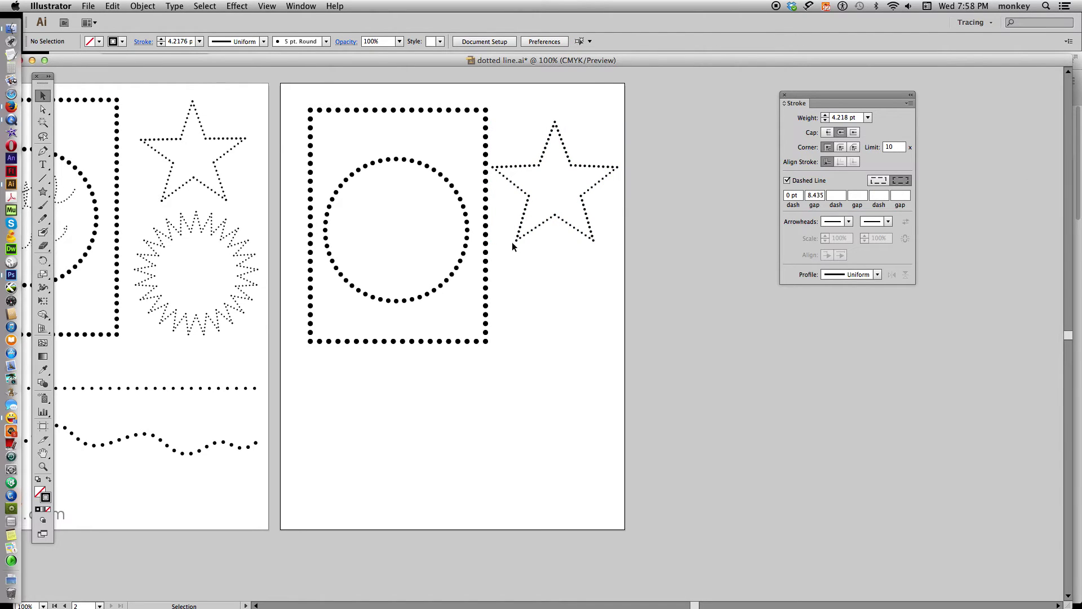
pyautogui.moveTo(575, 167); pyautogui.dragTo(576, 144)
# - Create a 40-point star from the Star dialog, then delete the oversized result
pyautogui.click(637, 190)
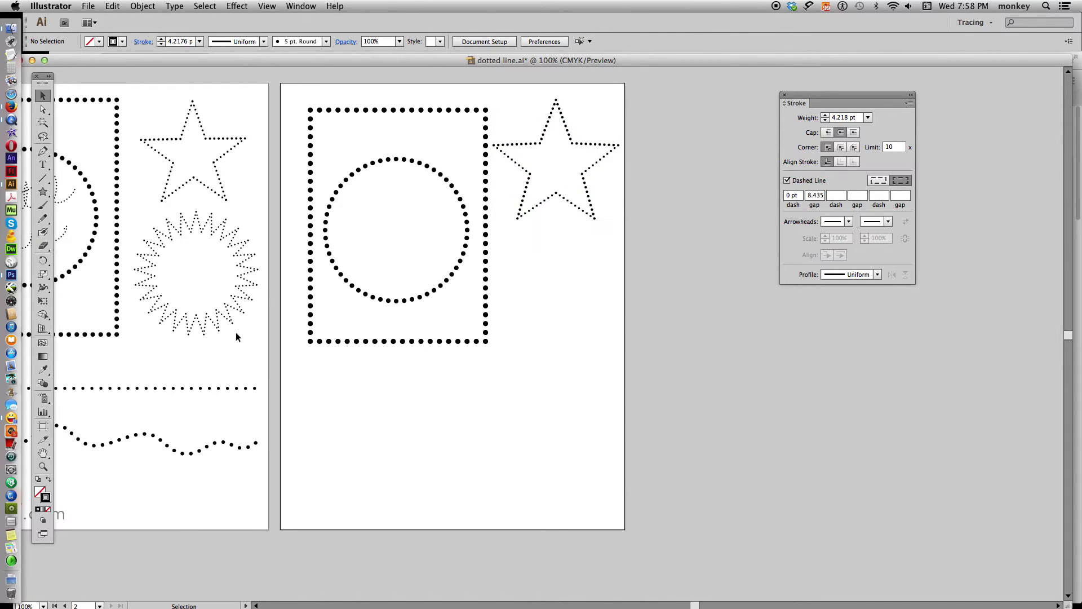
pyautogui.moveTo(43, 192); pyautogui.dragTo(94, 252)
pyautogui.click(526, 403)
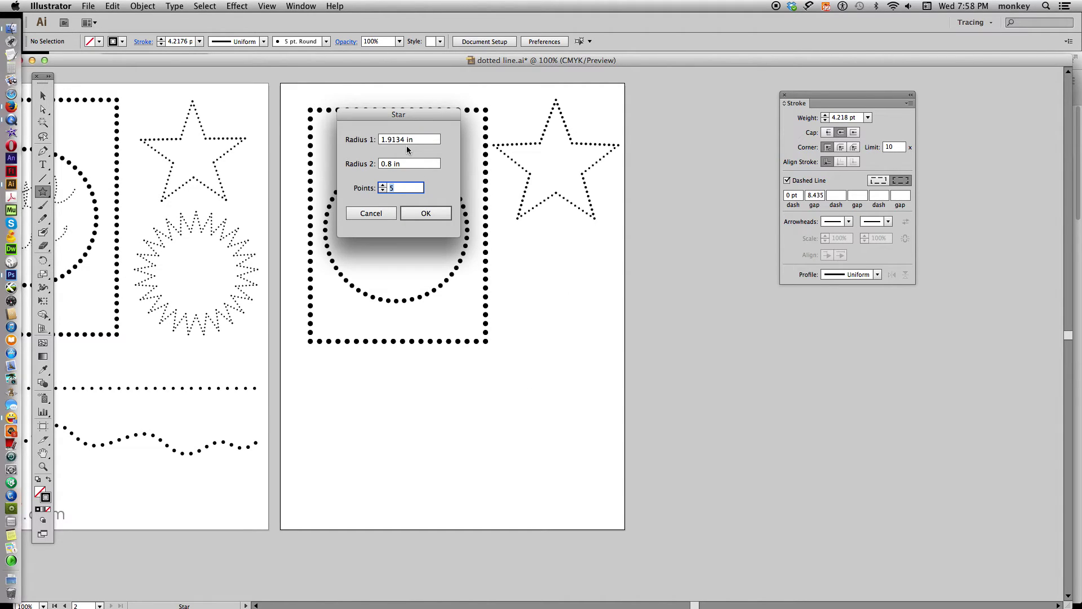
pyautogui.write('40')
pyautogui.press('Return')
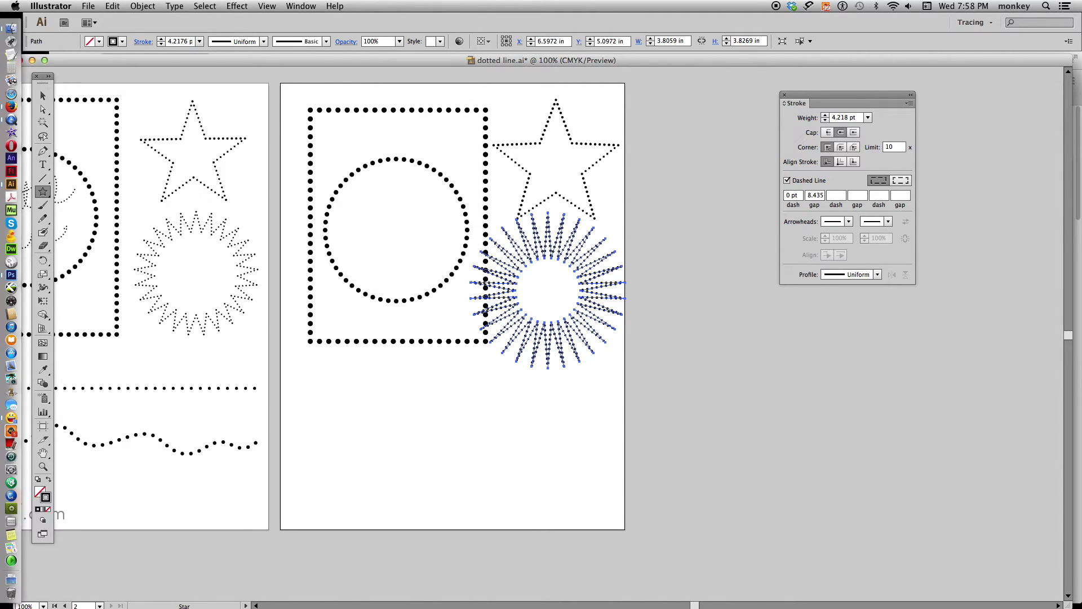
pyautogui.press('Delete')
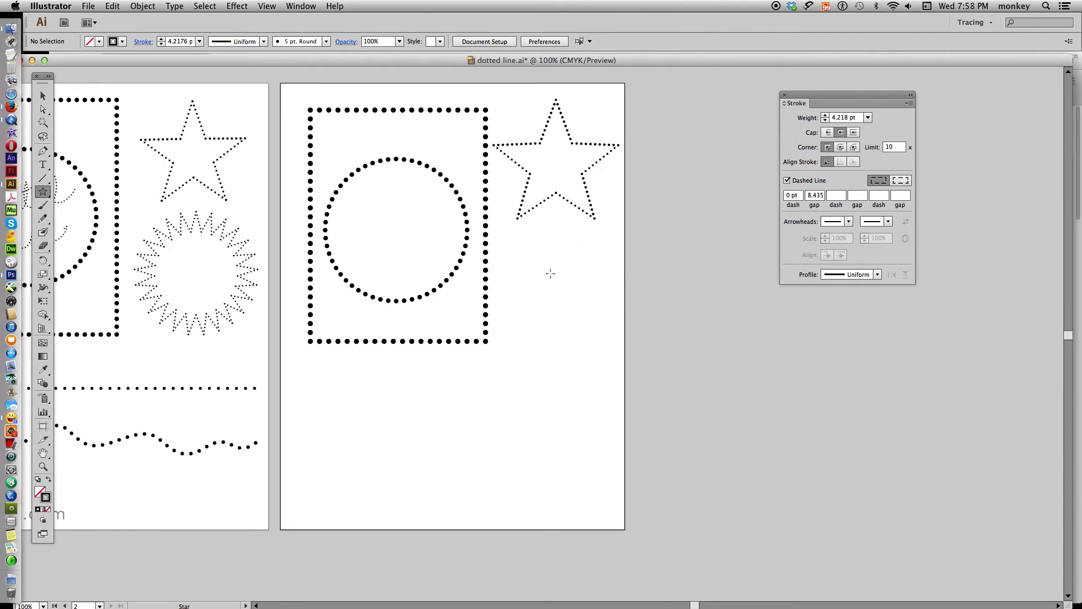
# - Draw a smaller 40-point starburst and move it below the star
pyautogui.moveTo(525, 256)
pyautogui.mouseDown()
pyautogui.moveTo(573, 310)
pyautogui.moveTo(550, 290)
pyautogui.mouseUp()
pyautogui.click(45, 97)
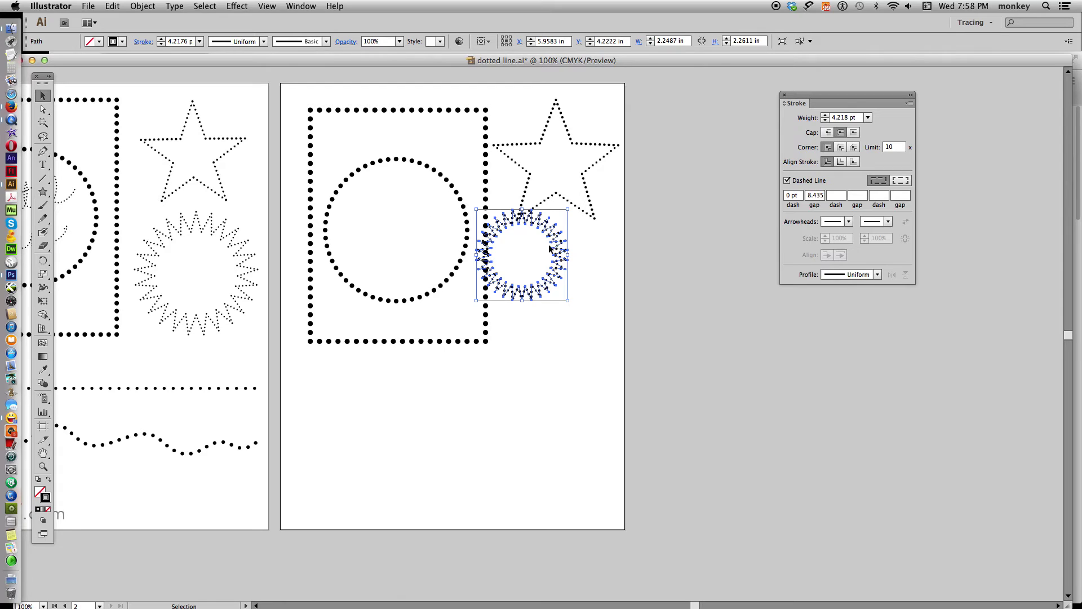
pyautogui.moveTo(555, 235); pyautogui.dragTo(583, 269)
pyautogui.click(693, 404)
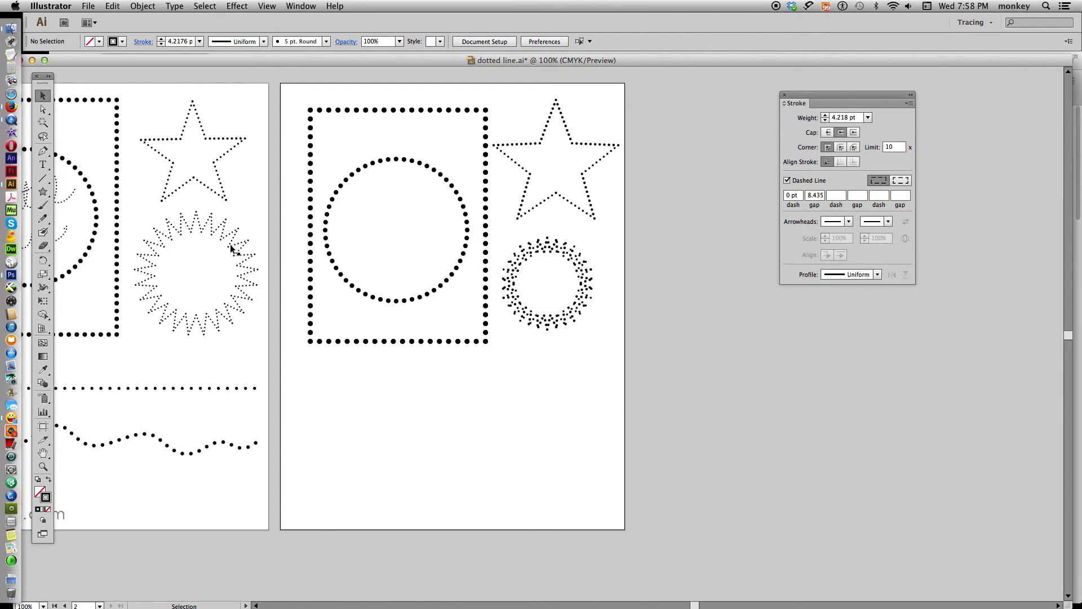
# - Enlarge the starburst and set its stroke weight to 3 pt
pyautogui.click(569, 309)
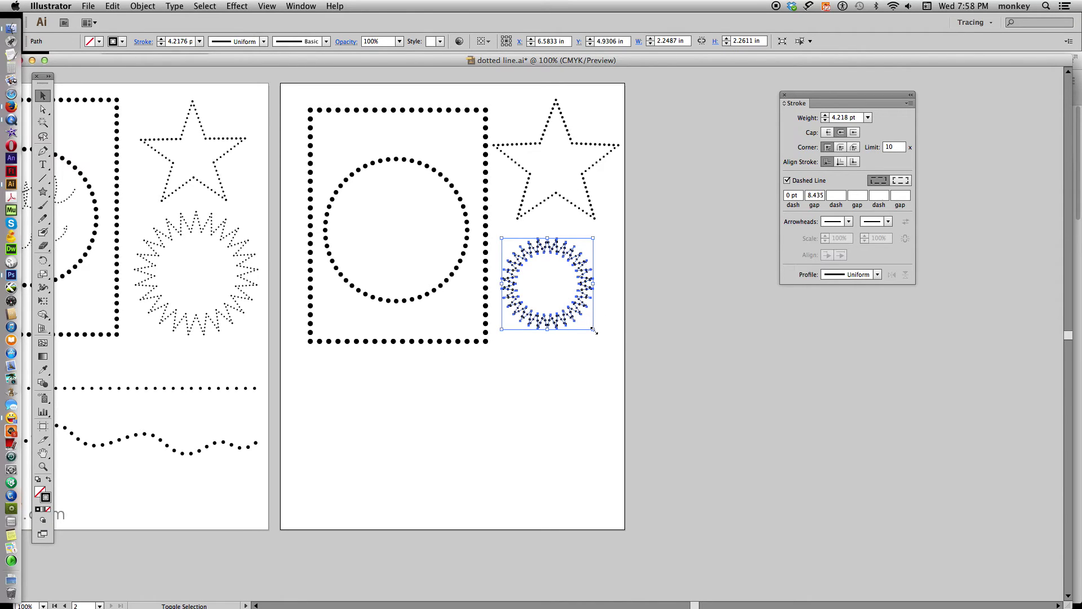
pyautogui.moveTo(594, 331); pyautogui.dragTo(612, 348)
pyautogui.moveTo(835, 98); pyautogui.dragTo(736, 102)
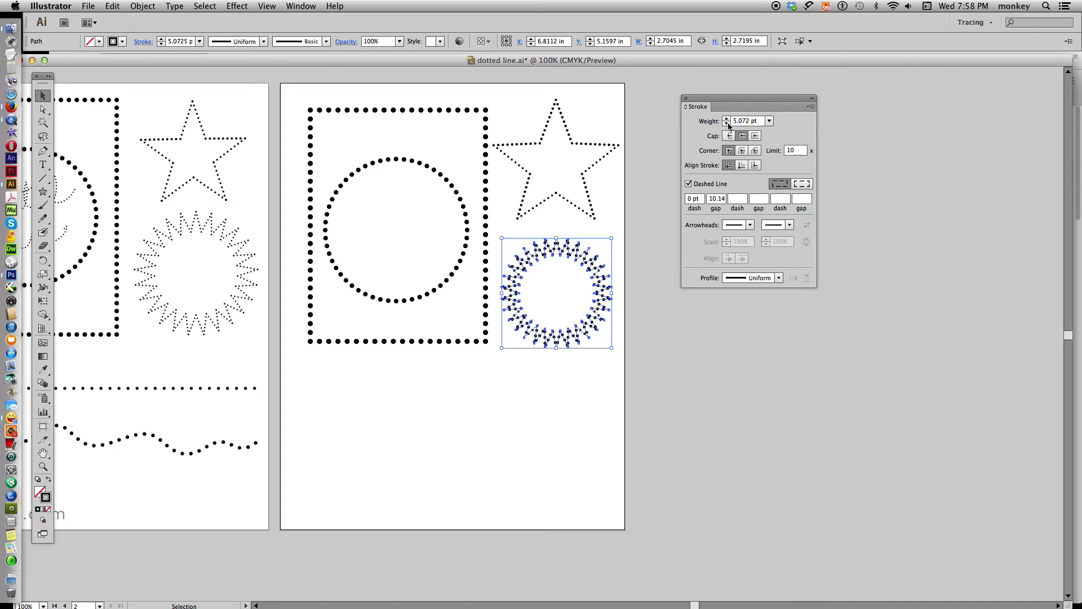
pyautogui.click(726, 123)
pyautogui.write('4')
pyautogui.press('Return')
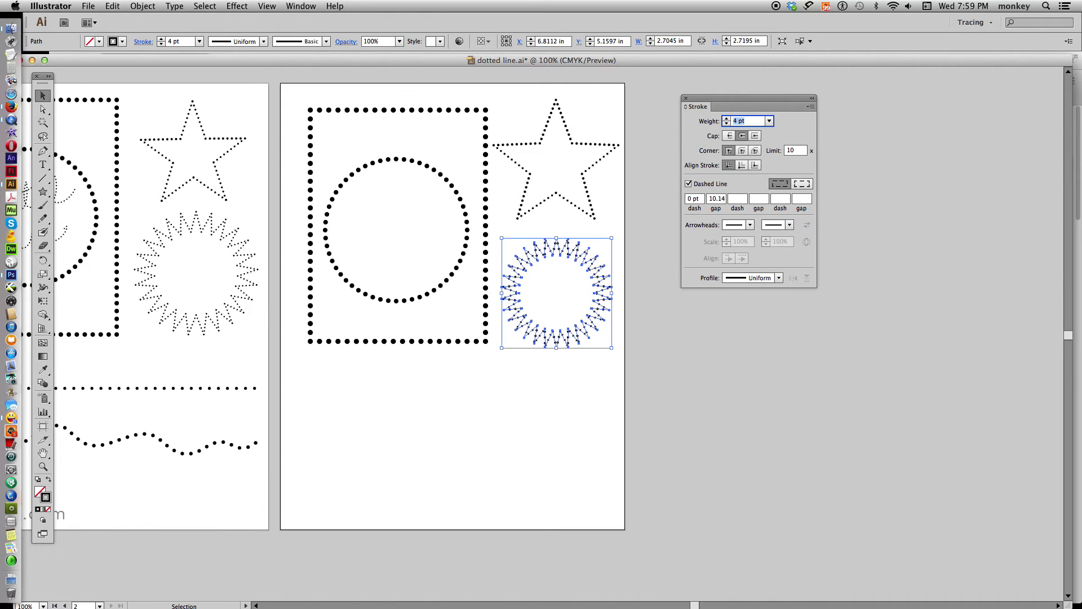
pyautogui.press('Down')
# - Set the starburst's dot gap to 5 pt
pyautogui.moveTo(711, 198); pyautogui.dragTo(727, 201)
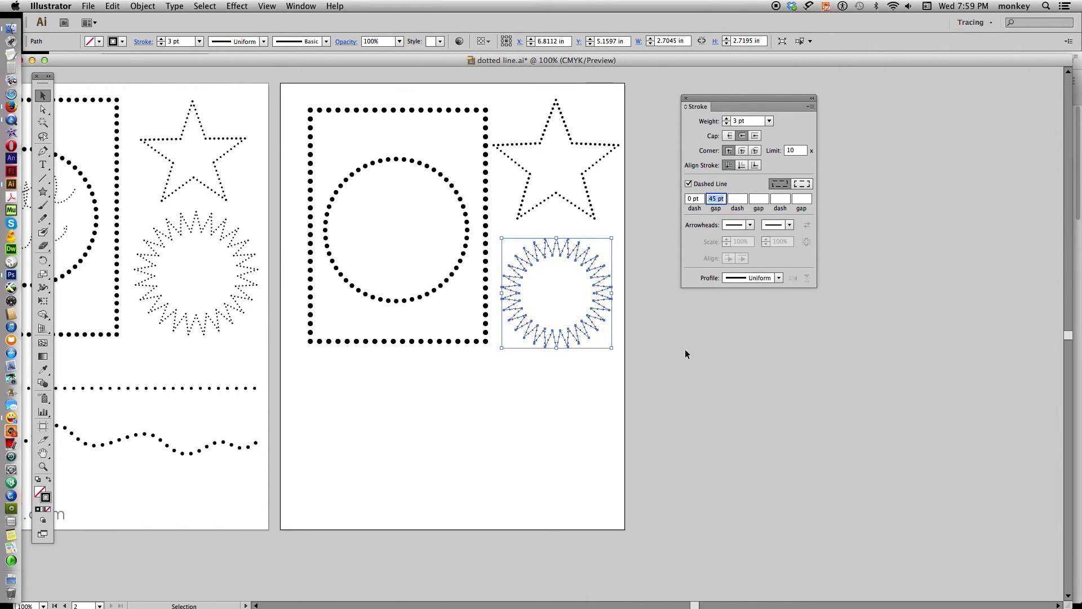
pyautogui.write('15')
pyautogui.press('Return')
pyautogui.write('8')
pyautogui.press('Return')
pyautogui.write('5')
pyautogui.press('Return')
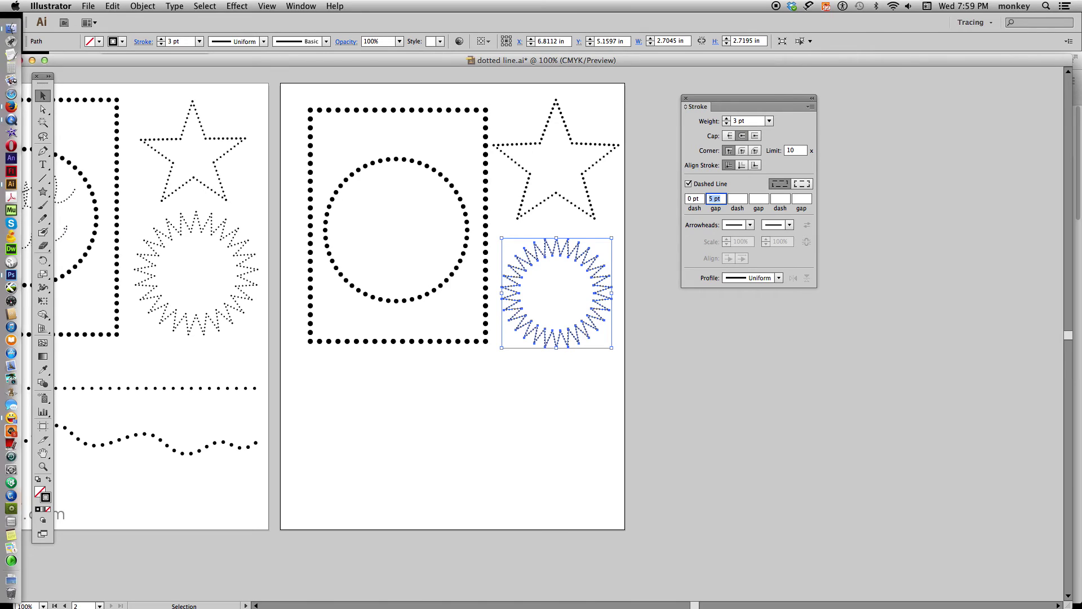
# - Align the starburst's dots to its points and deselect to check the result
pyautogui.click(708, 372)
pyautogui.click(593, 316)
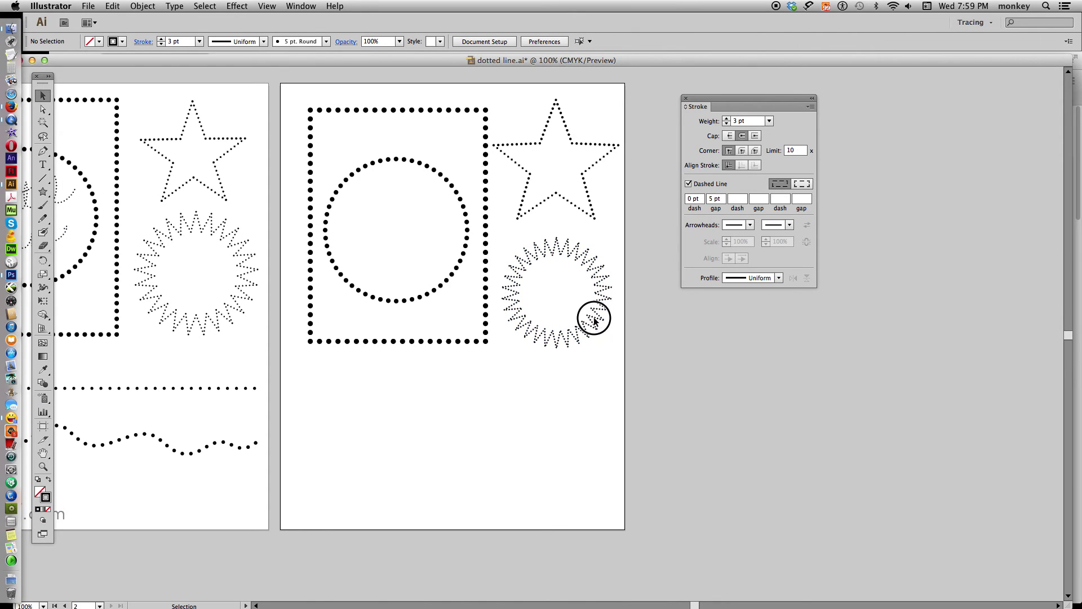
pyautogui.click(603, 430)
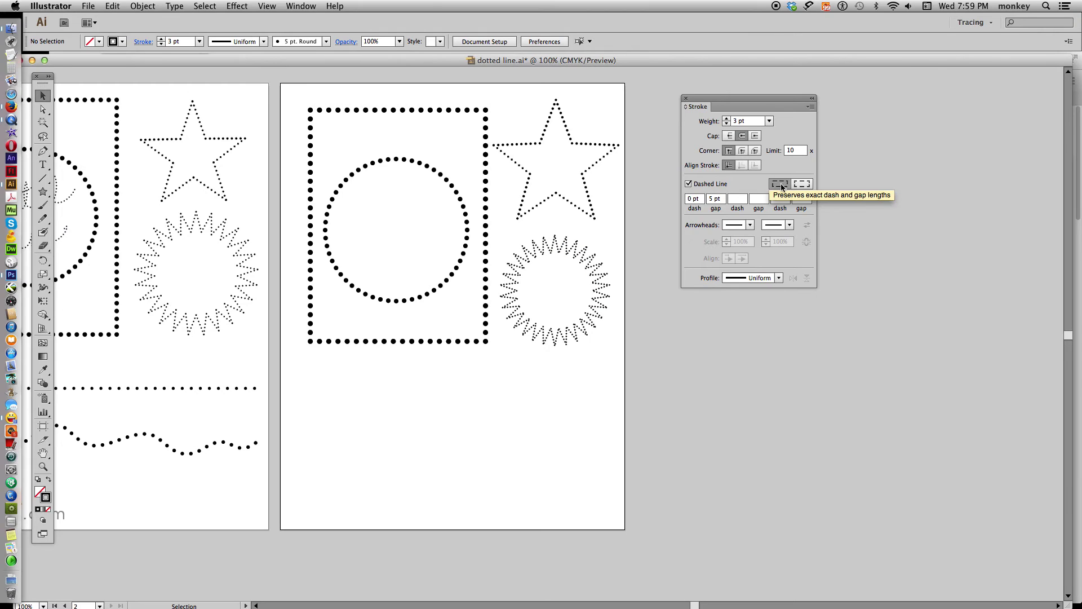
pyautogui.click(606, 327)
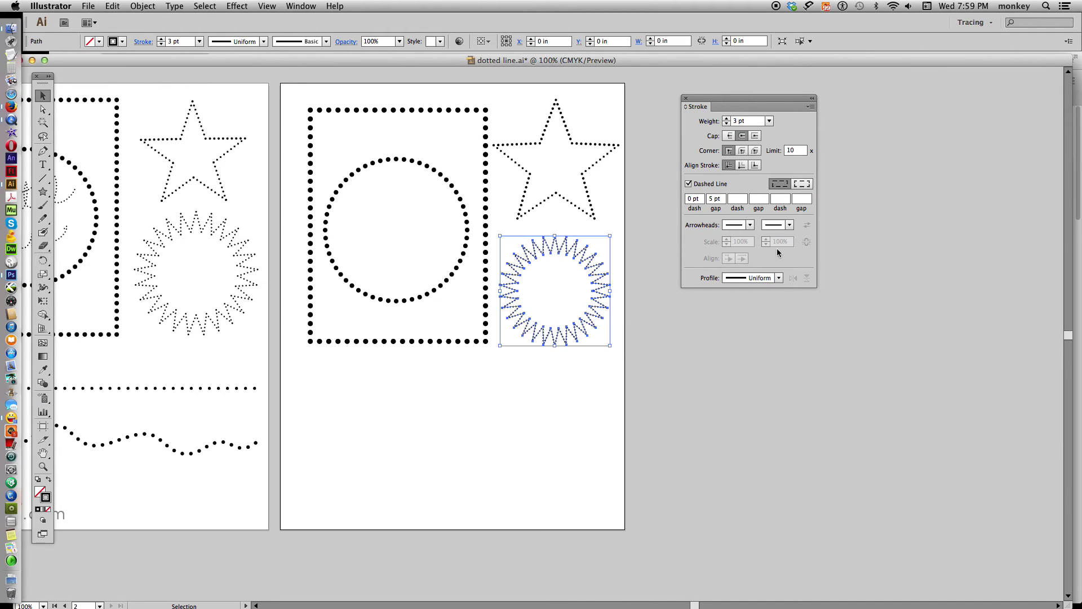
pyautogui.click(802, 183)
pyautogui.click(690, 376)
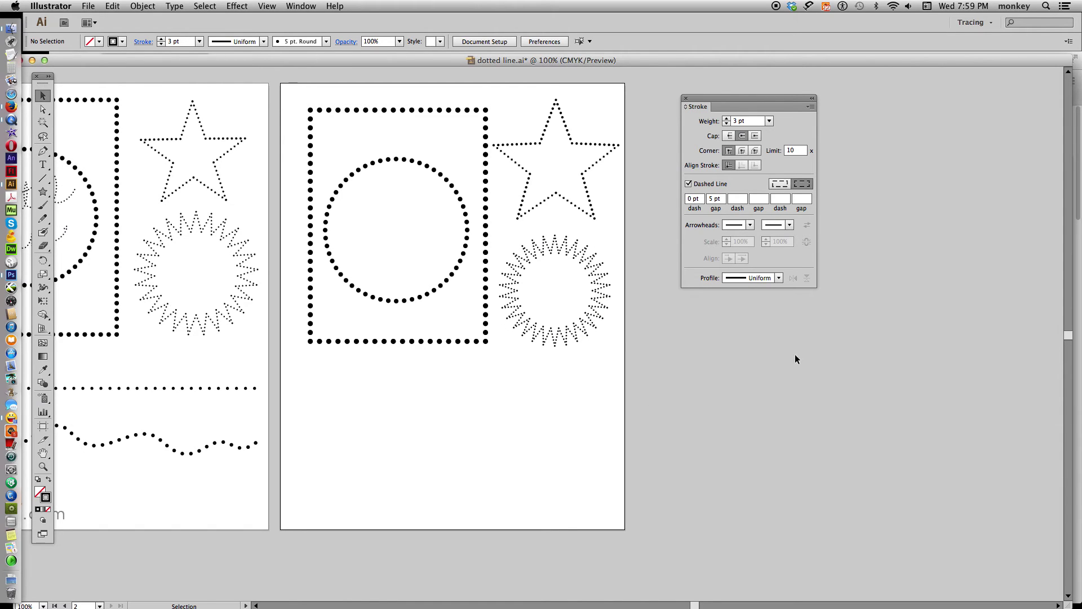
pyautogui.hscroll(-3, 751, 360)
pyautogui.scroll(-1, 751, 360)
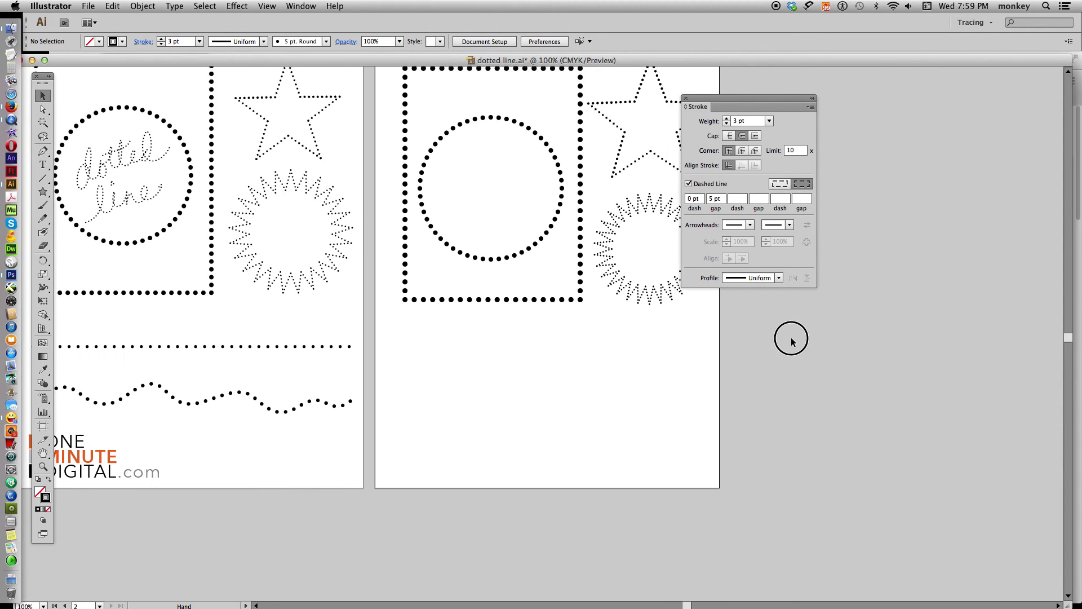
# - Draw a straight horizontal line below the rectangle with the Pen tool
pyautogui.moveTo(741, 99); pyautogui.dragTo(916, 89)
pyautogui.moveTo(746, 205); pyautogui.dragTo(816, 212)
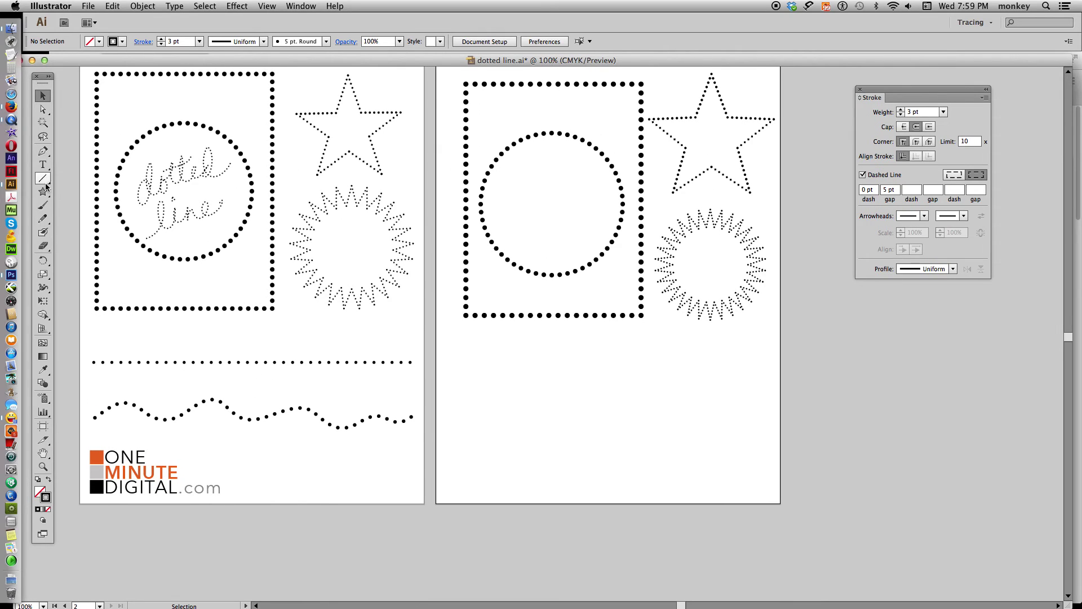
pyautogui.click(43, 151)
pyautogui.click(465, 380)
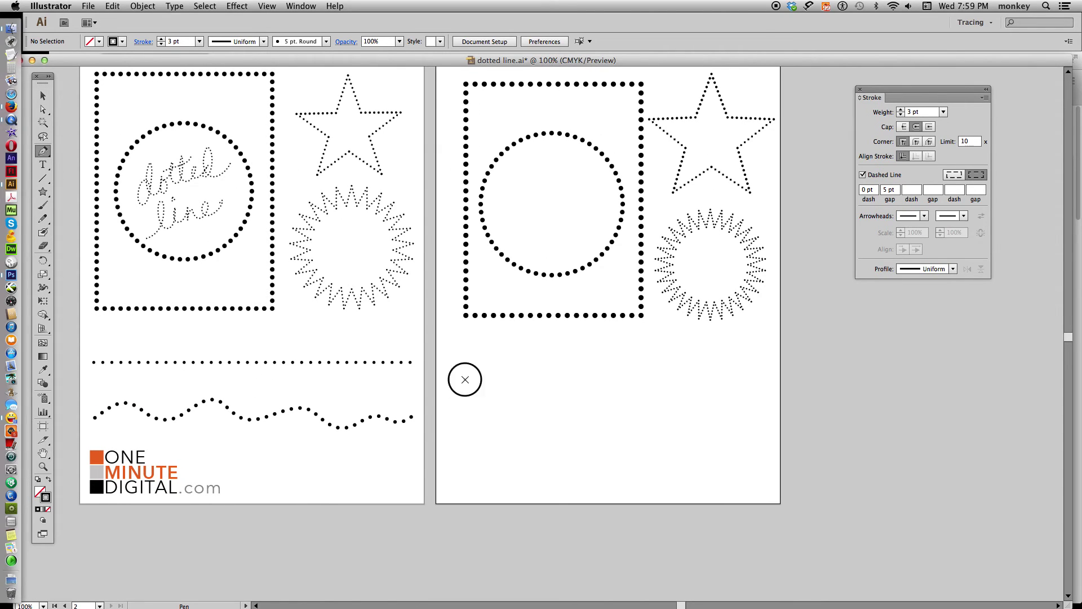
pyautogui.keyDown('shift'); pyautogui.click(736, 376); pyautogui.keyUp('shift')
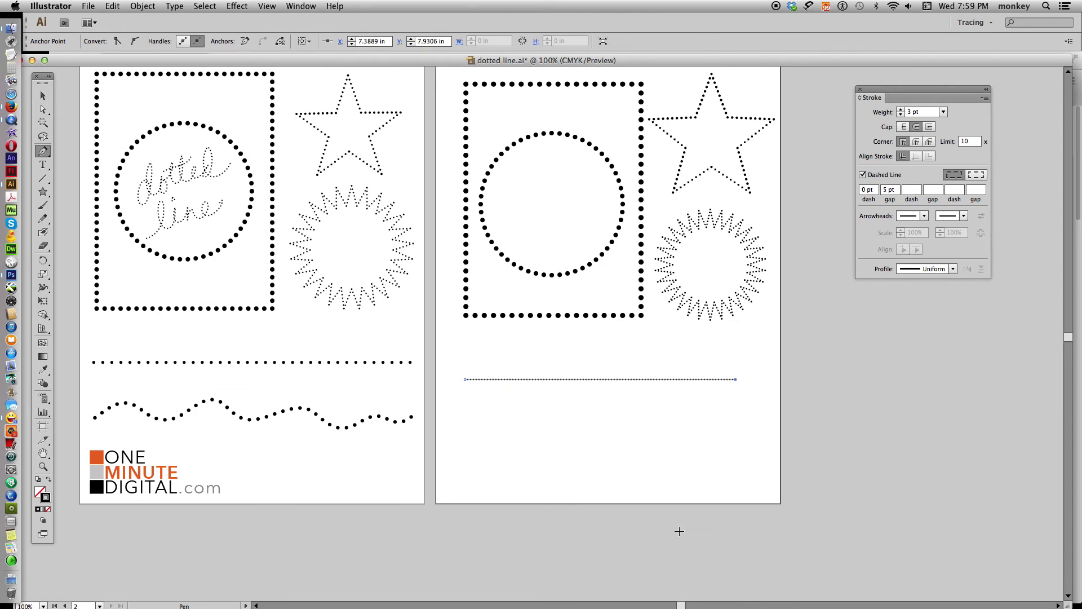
# - Give the new line a 6 pt dotted stroke with a 13 pt gap
pyautogui.click(42, 96)
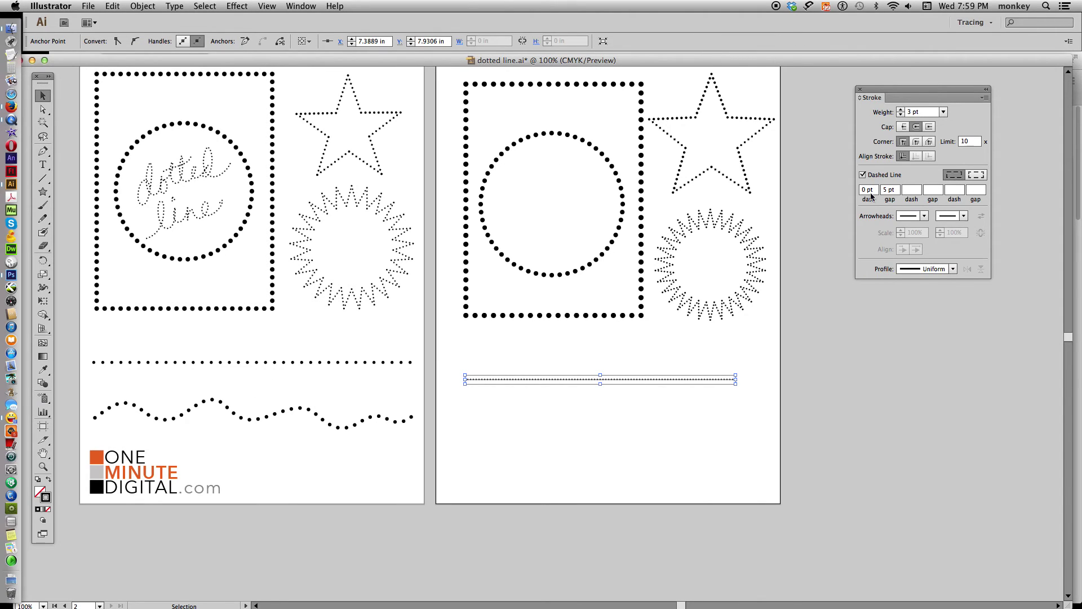
pyautogui.click(755, 447)
pyautogui.moveTo(725, 429); pyautogui.dragTo(679, 337)
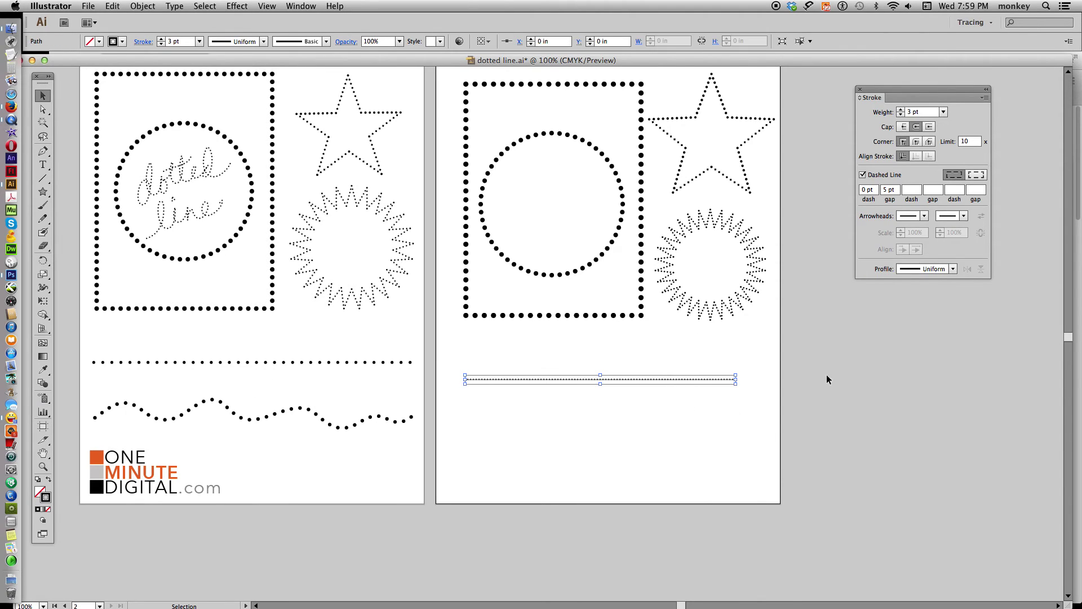
pyautogui.click(900, 110)
pyautogui.click(900, 109)
pyautogui.click(900, 109)
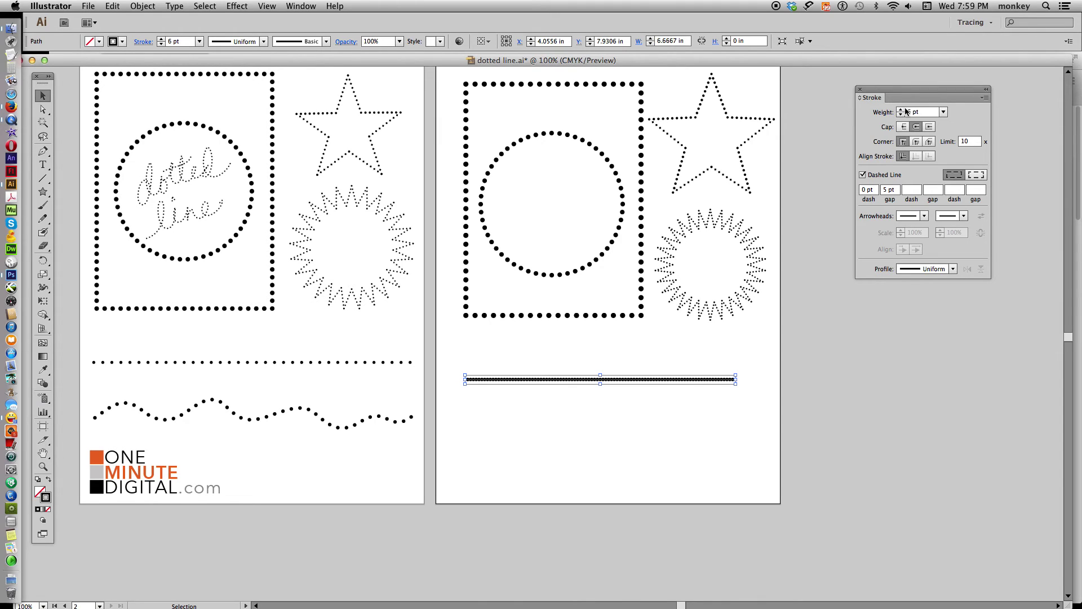
pyautogui.click(889, 189)
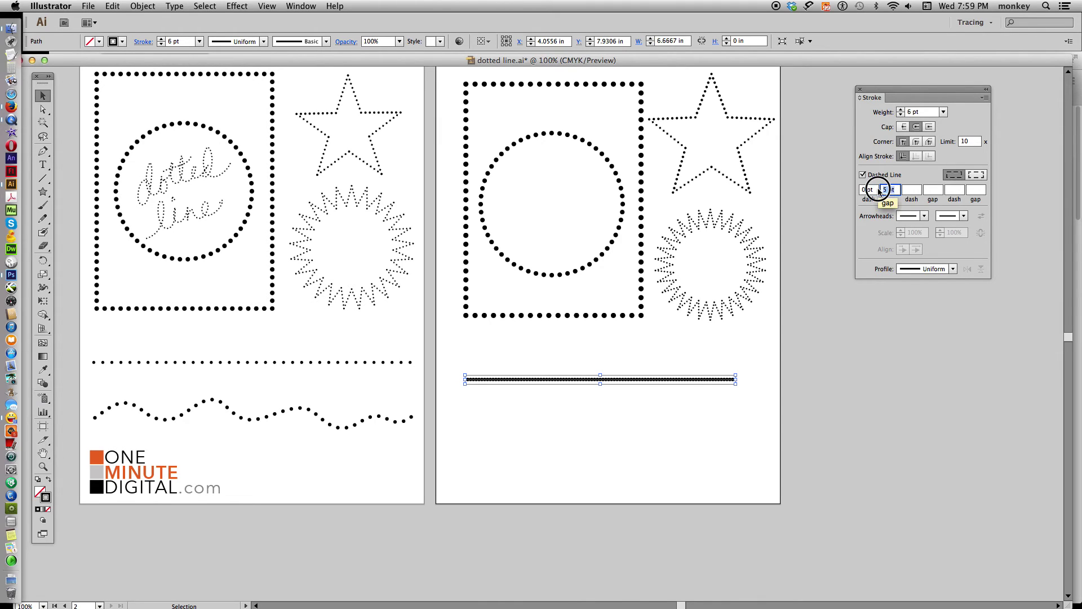
pyautogui.press('Up')
pyautogui.press('Up')
pyautogui.press('Up')
pyautogui.press('Up')
pyautogui.press('Up')
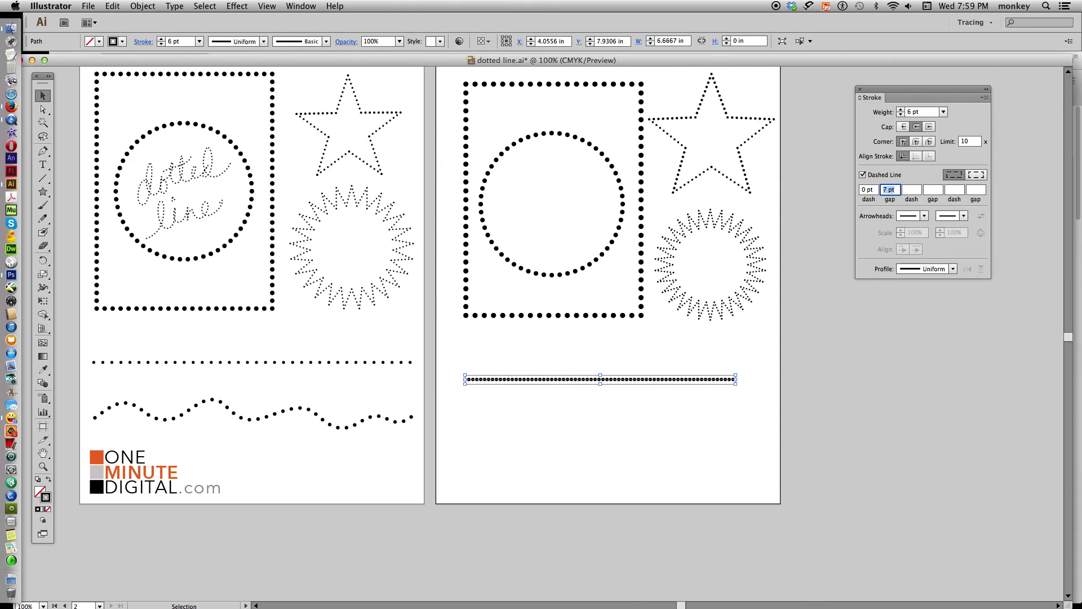
pyautogui.press('Up')
pyautogui.press('Up')
pyautogui.press('Up')
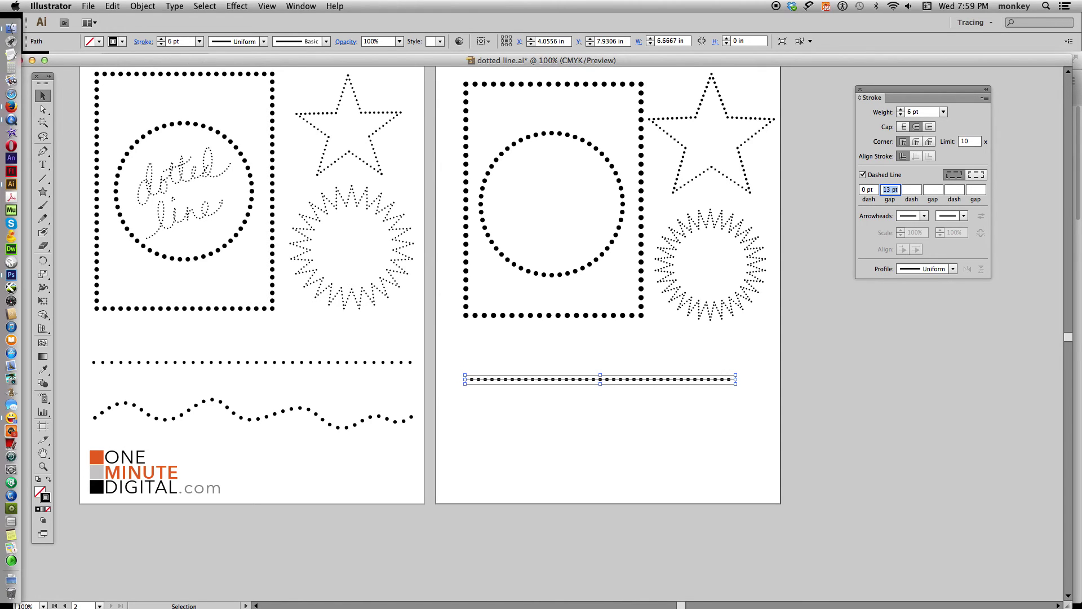
# - Resize the dotted line to fit the artboard and move it up beneath the rectangle
pyautogui.click(799, 365)
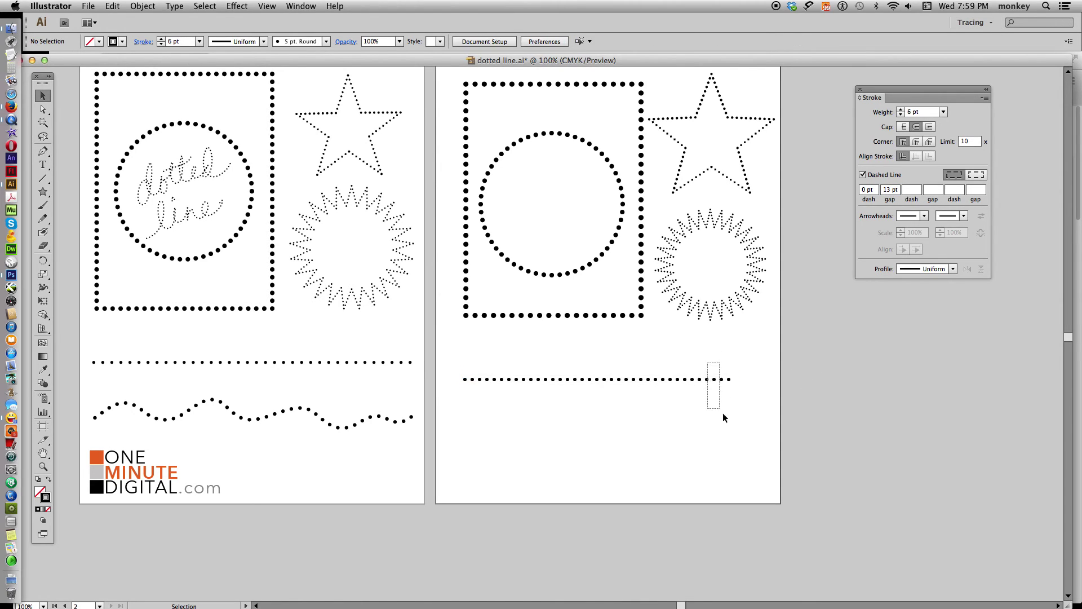
pyautogui.moveTo(723, 417); pyautogui.dragTo(744, 391)
pyautogui.click(719, 500)
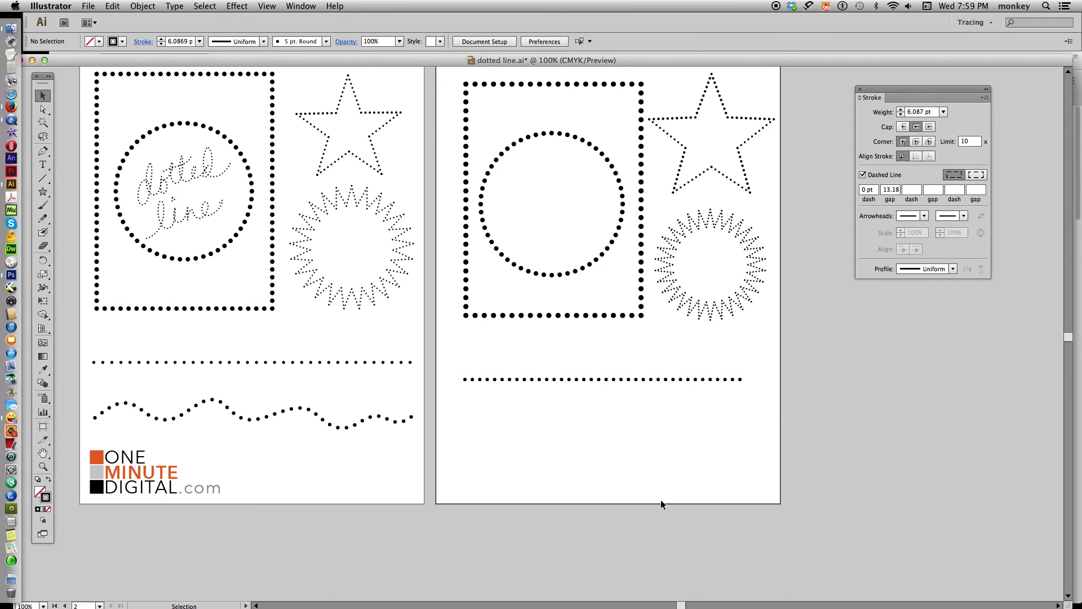
pyautogui.moveTo(634, 384); pyautogui.dragTo(638, 374)
pyautogui.click(570, 471)
# - Draw a wavy freehand line near the artboard bottom with the Pencil tool
pyautogui.click(44, 219)
pyautogui.moveTo(44, 219); pyautogui.dragTo(93, 219)
pyautogui.moveTo(454, 432); pyautogui.dragTo(767, 450)
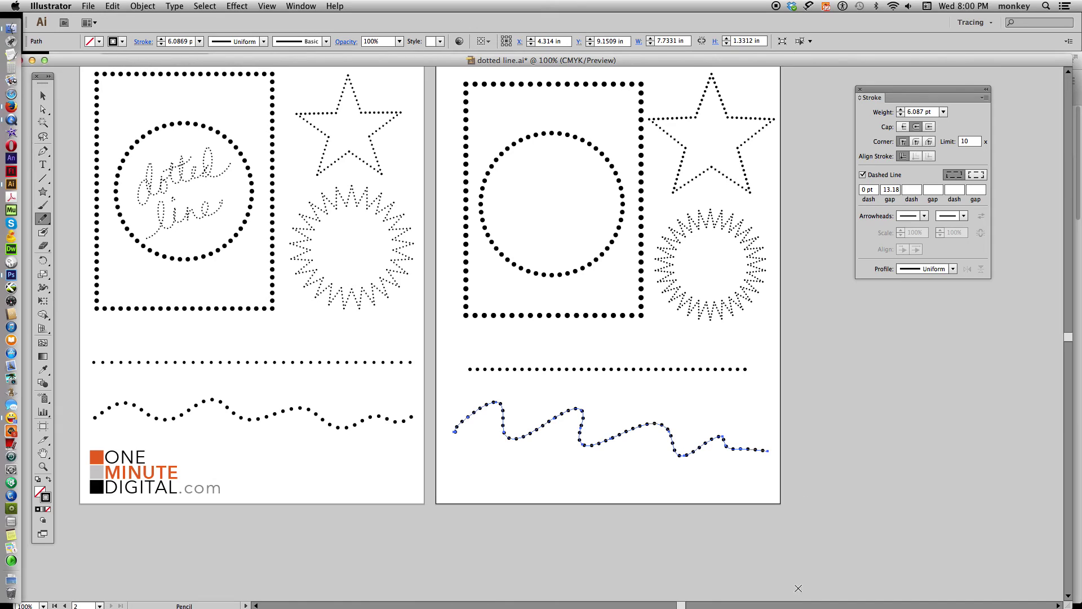
# - Set the wavy line's stroke to 7 pt dots with a 16 pt gap, then deselect
pyautogui.click(900, 111)
pyautogui.click(900, 110)
pyautogui.click(901, 110)
pyautogui.click(900, 111)
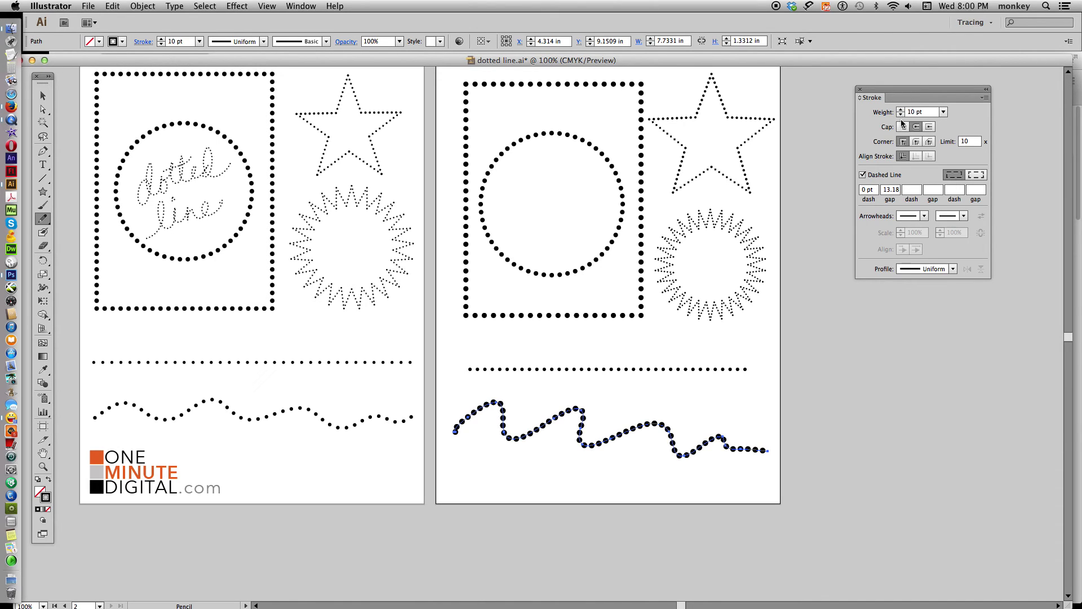
pyautogui.click(901, 114)
pyautogui.click(901, 114)
pyautogui.click(901, 114)
pyautogui.click(887, 192)
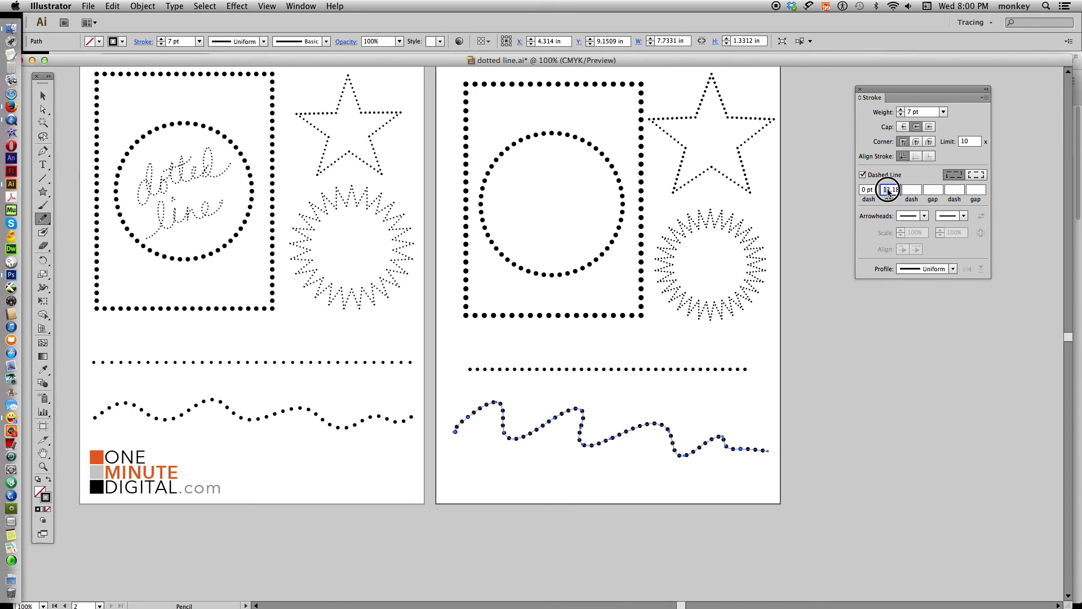
pyautogui.write('12')
pyautogui.press('Return')
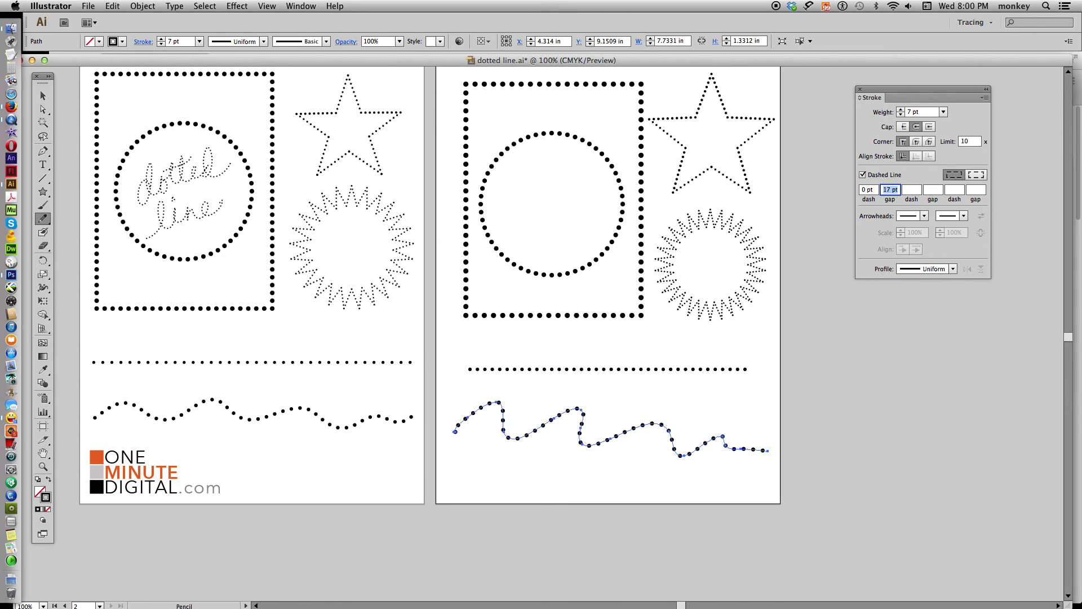
pyautogui.write('16')
pyautogui.press('Return')
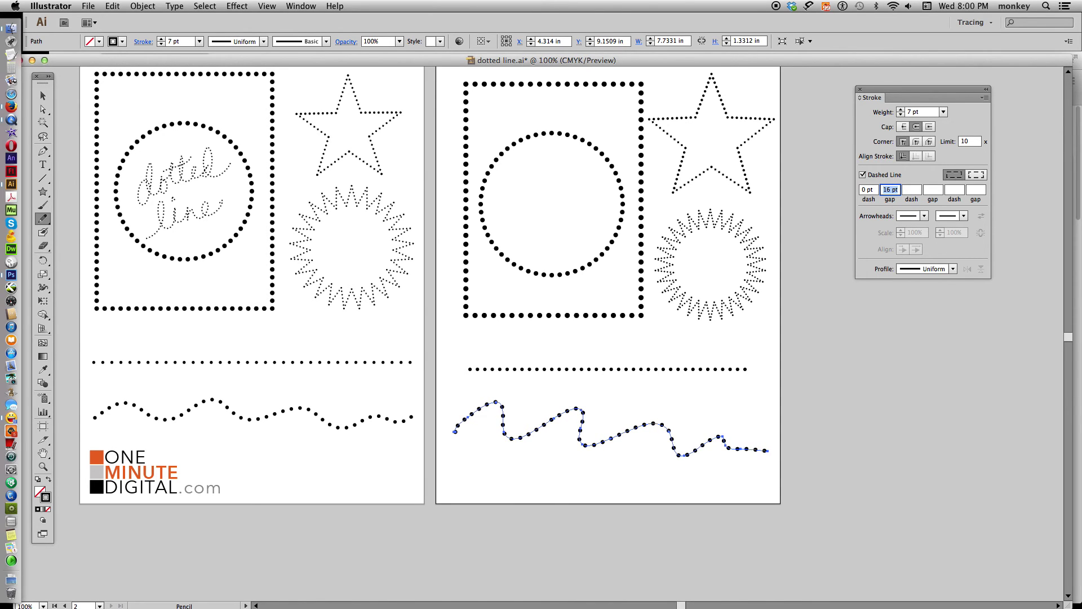
pyautogui.press('v')
pyautogui.click(886, 382)
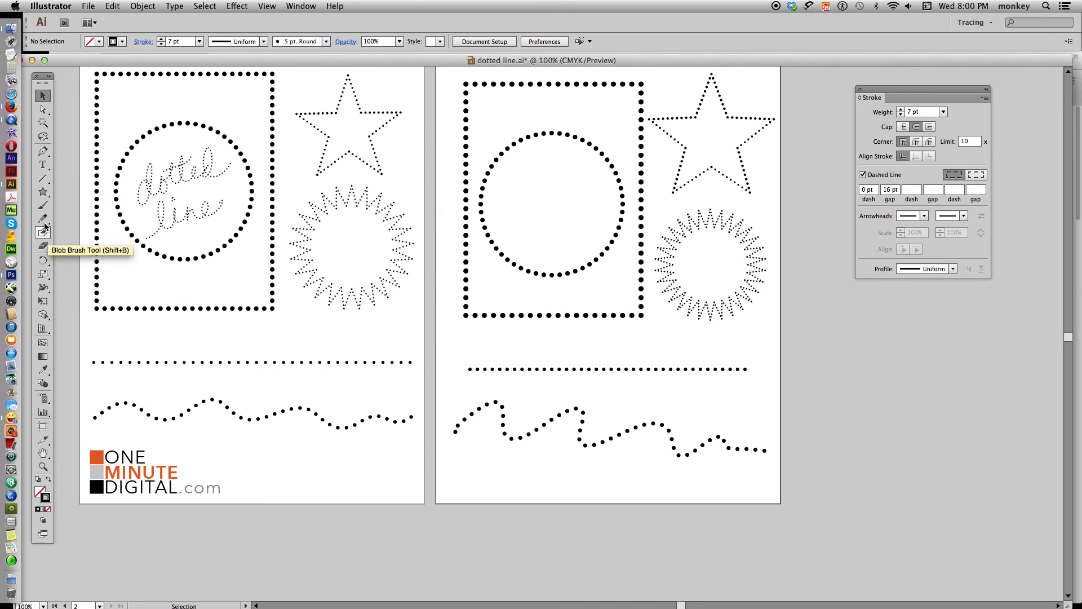
# - Handwrite 'dotted line' in cursive beside the artboard, crossing the t's and dotting the i
pyautogui.moveTo(45, 225); pyautogui.dragTo(58, 217)
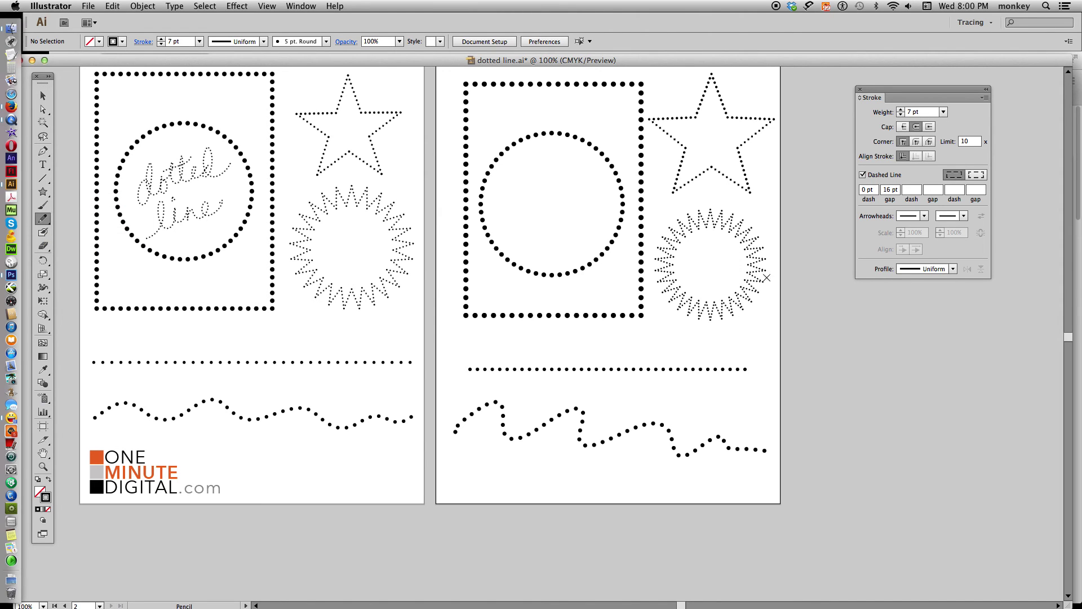
pyautogui.moveTo(760, 279); pyautogui.dragTo(394, 304)
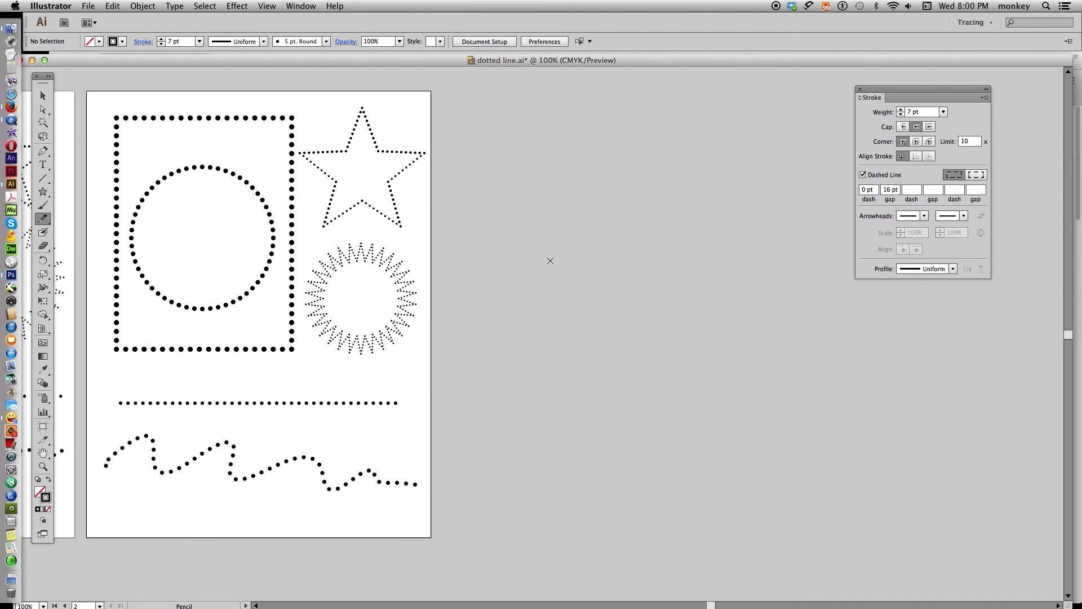
pyautogui.moveTo(550, 260)
pyautogui.mouseDown()
pyautogui.moveTo(568, 222)
pyautogui.moveTo(614, 254)
pyautogui.moveTo(637, 203)
pyautogui.moveTo(674, 191)
pyautogui.moveTo(700, 216)
pyautogui.moveTo(736, 220)
pyautogui.moveTo(741, 197)
pyautogui.moveTo(816, 204)
pyautogui.mouseUp()
pyautogui.moveTo(615, 216); pyautogui.dragTo(709, 193)
pyautogui.moveTo(561, 370)
pyautogui.mouseDown()
pyautogui.moveTo(756, 316)
pyautogui.moveTo(798, 263)
pyautogui.mouseUp()
pyautogui.moveTo(683, 278); pyautogui.dragTo(678, 282)
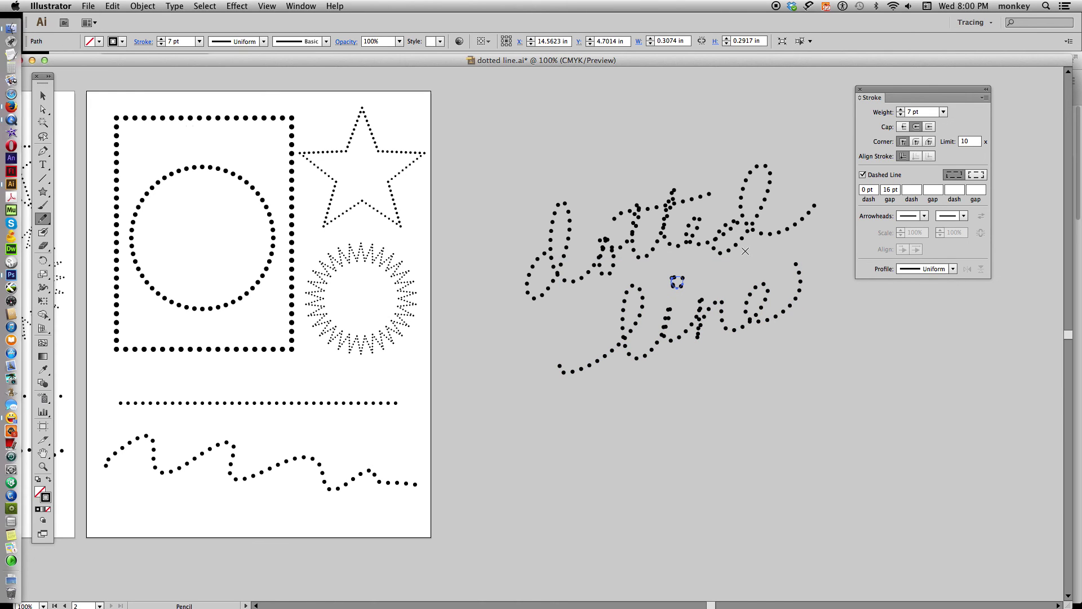
# - Give all the lettering a 3 pt dotted stroke with a 7 pt gap
pyautogui.press('v')
pyautogui.click(517, 115)
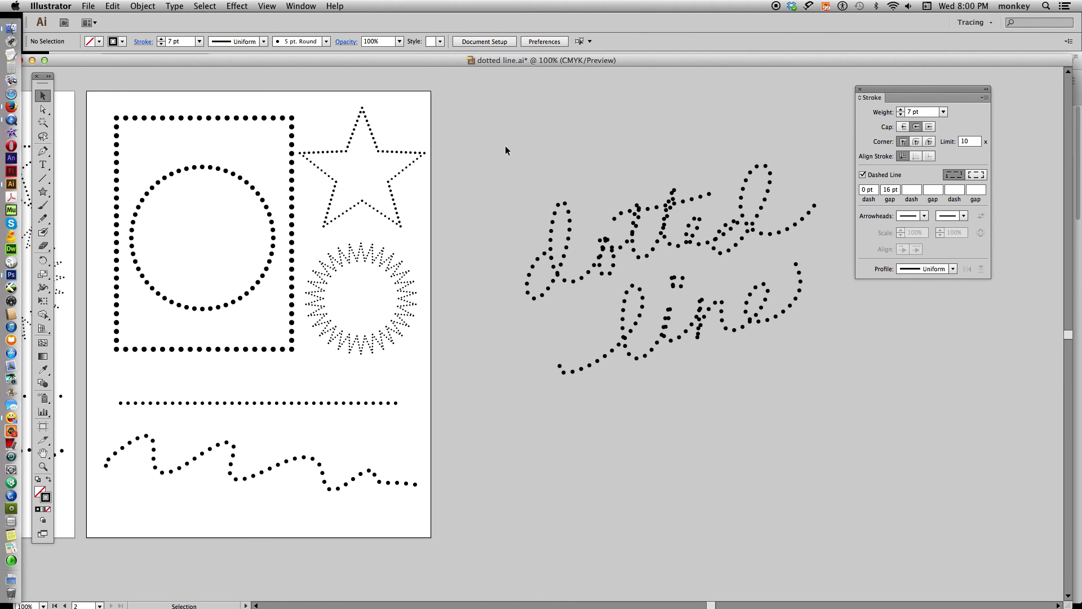
pyautogui.moveTo(504, 146); pyautogui.dragTo(668, 520)
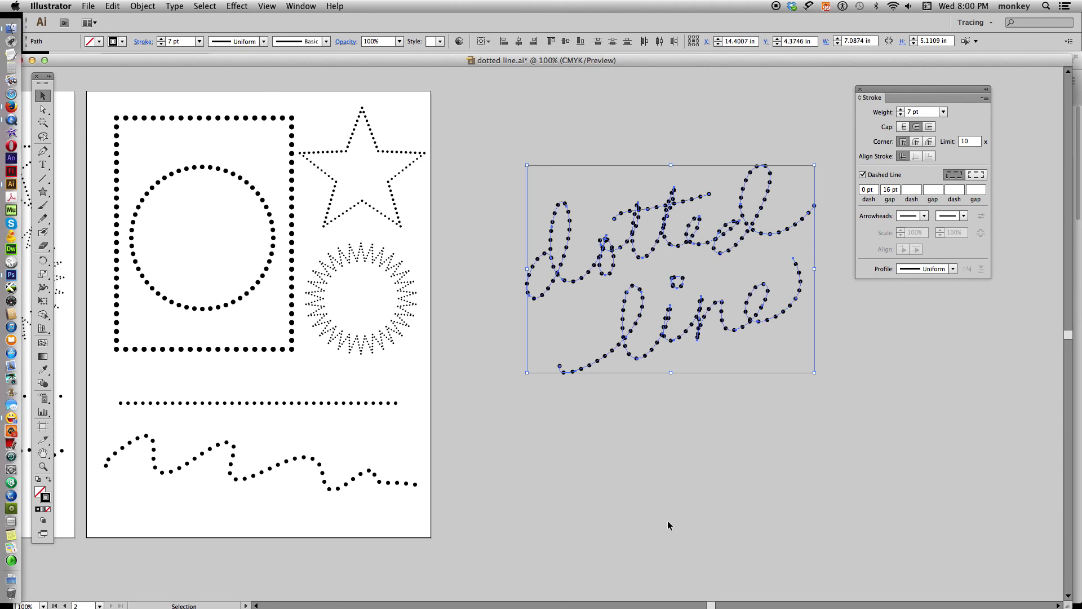
pyautogui.click(900, 115)
pyautogui.click(900, 116)
pyautogui.click(901, 116)
pyautogui.click(901, 116)
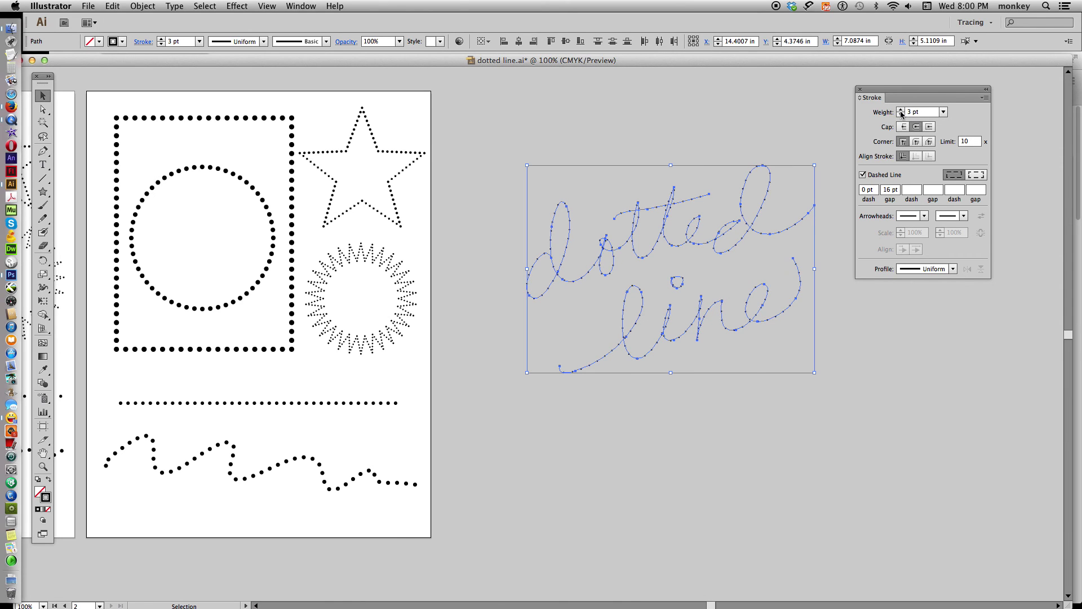
pyautogui.click(886, 190)
pyautogui.write('7')
pyautogui.press('Return')
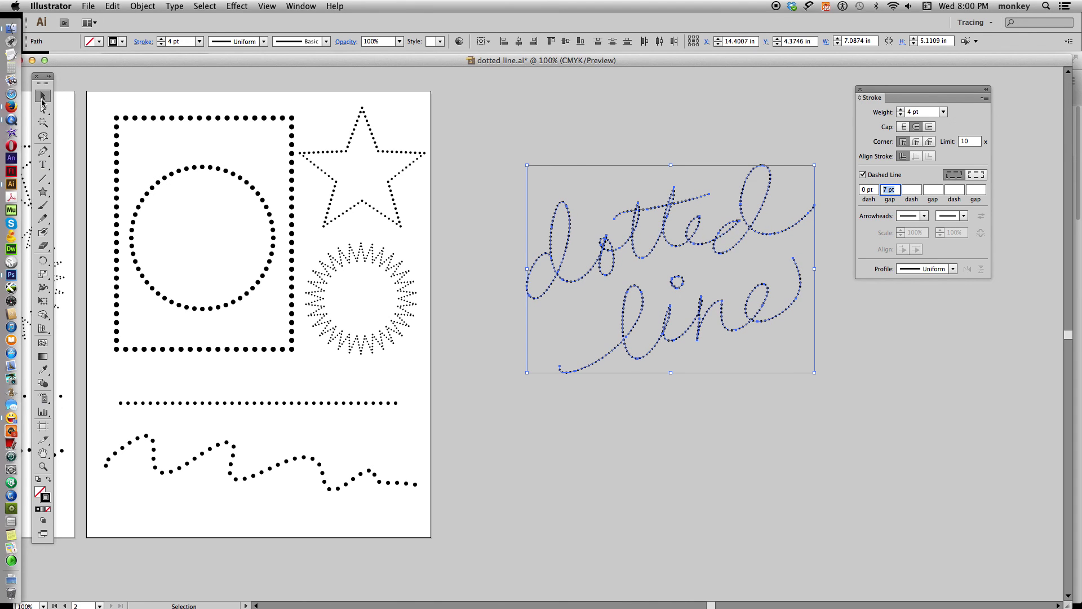
# - Scale the lettering down and place it inside the dotted circle
pyautogui.click(580, 116)
pyautogui.moveTo(507, 155); pyautogui.dragTo(613, 264)
pyautogui.moveTo(812, 165); pyautogui.dragTo(702, 293)
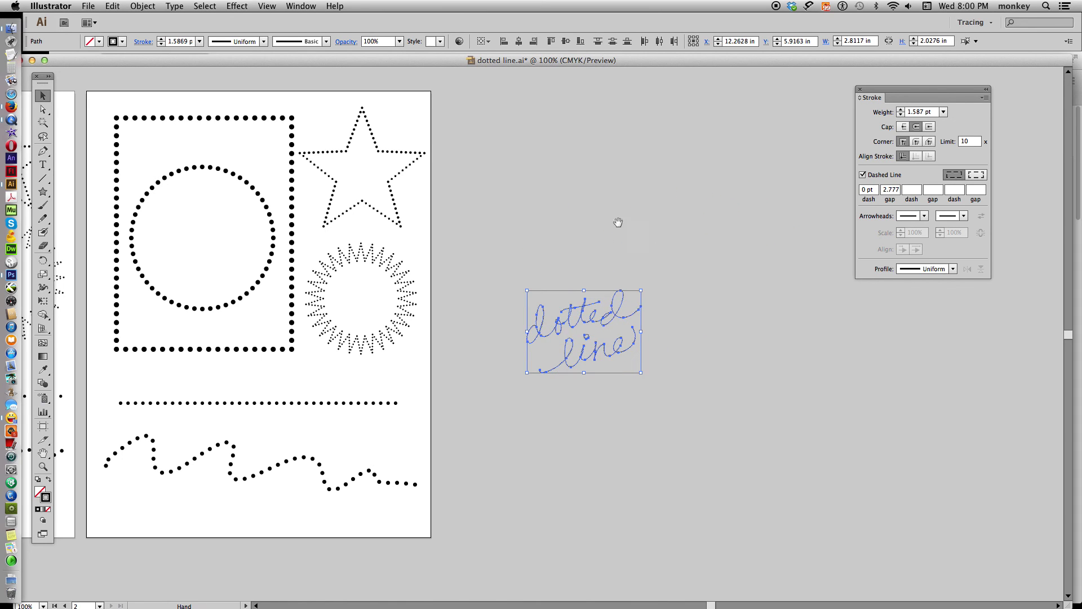
pyautogui.moveTo(618, 222); pyautogui.dragTo(864, 197)
pyautogui.moveTo(838, 310); pyautogui.dragTo(456, 216)
pyautogui.click(811, 439)
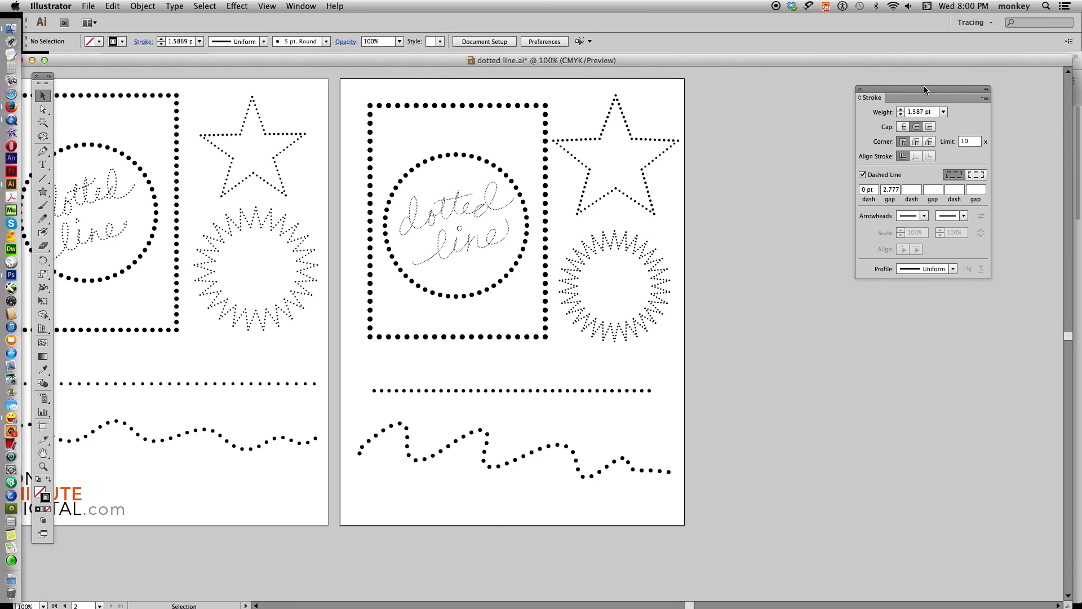
pyautogui.moveTo(924, 89)
pyautogui.mouseDown()
pyautogui.moveTo(823, 93)
pyautogui.moveTo(787, 107)
pyautogui.mouseUp()
pyautogui.click(786, 130)
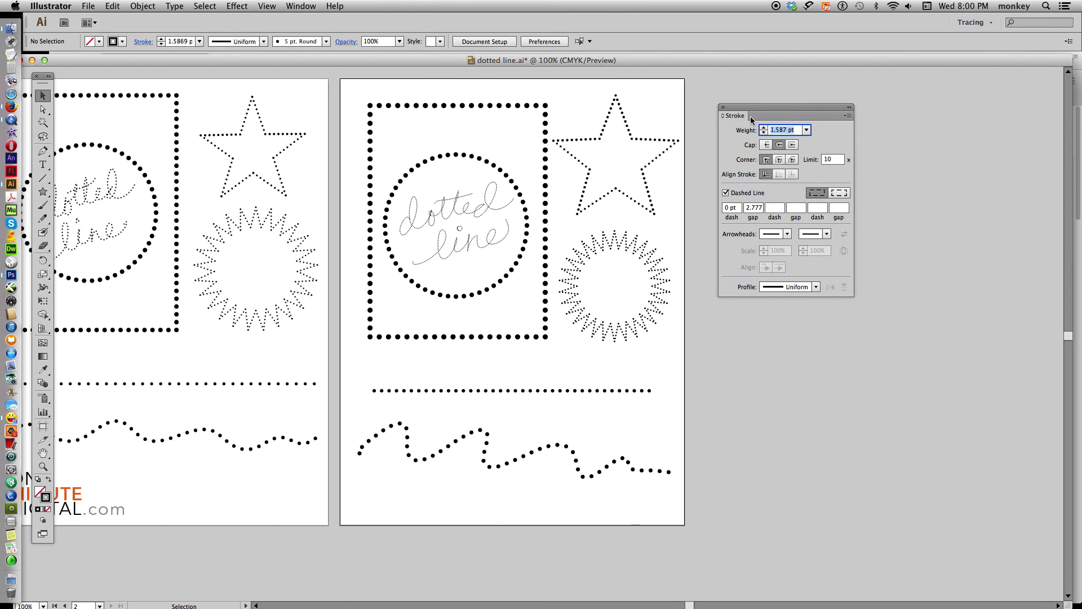
# - Set the default stroke to 3 pt dashed with round caps, then show both artboards
pyautogui.write('2')
pyautogui.press('Return')
pyautogui.write('0')
pyautogui.press('Return')
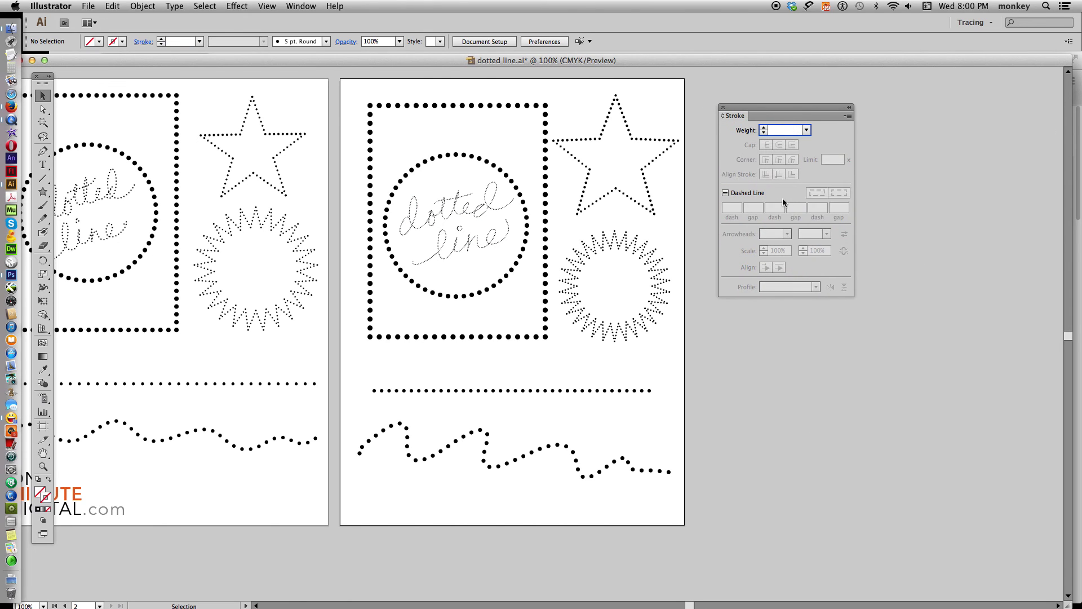
pyautogui.click(764, 128)
pyautogui.click(764, 128)
pyautogui.click(764, 128)
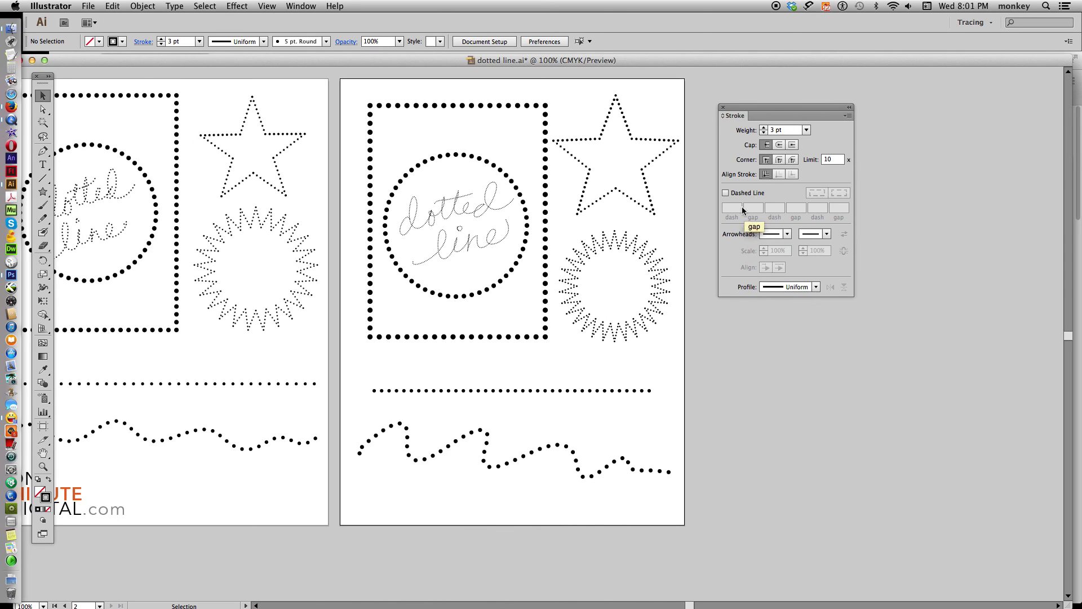
pyautogui.click(726, 193)
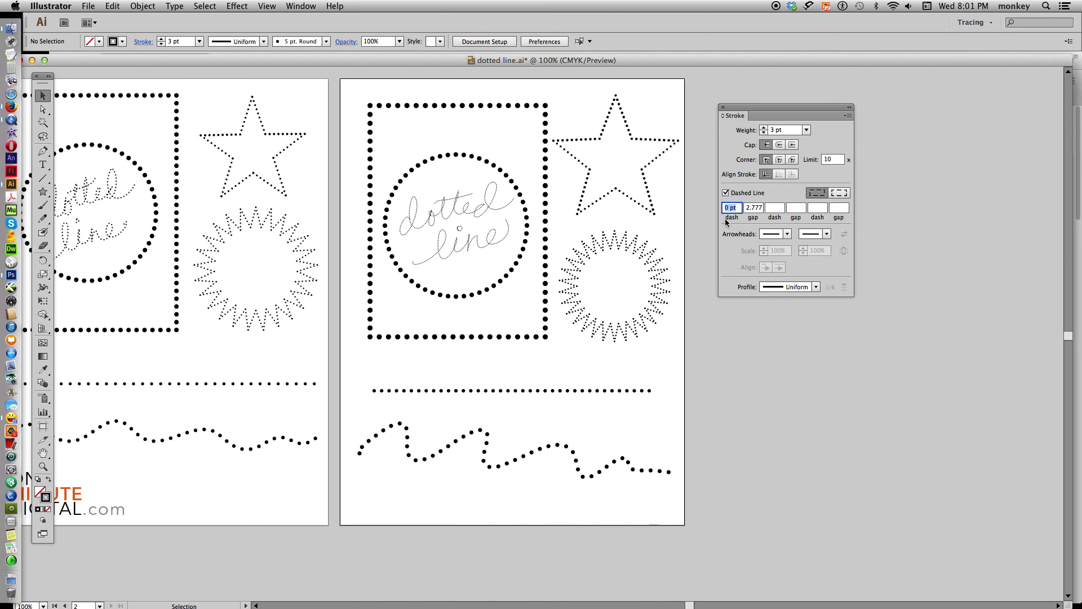
pyautogui.click(781, 146)
pyautogui.moveTo(785, 106); pyautogui.dragTo(961, 96)
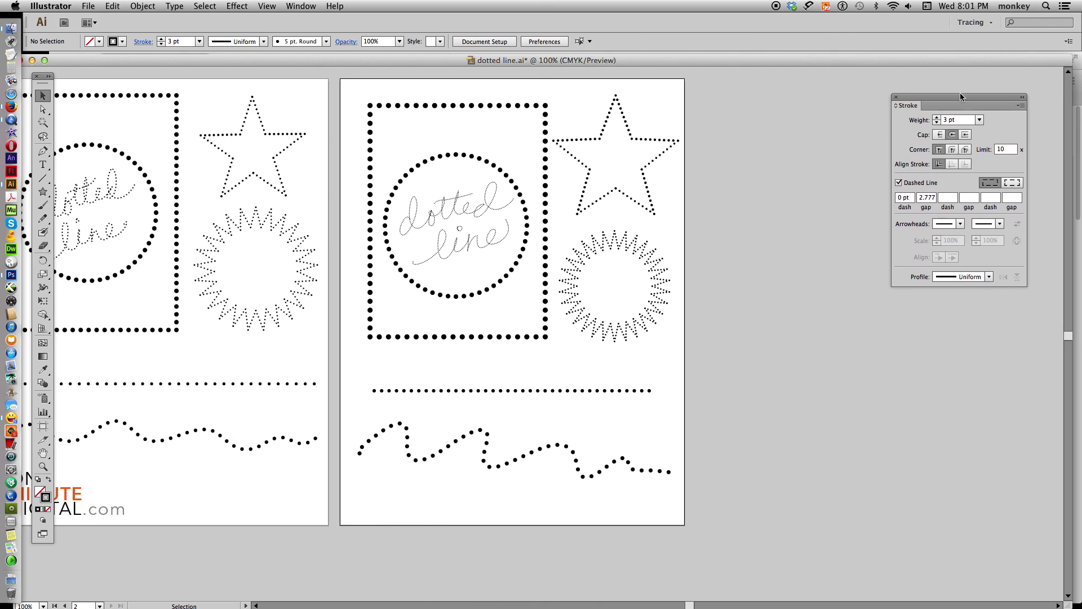
pyautogui.moveTo(700, 219); pyautogui.dragTo(867, 217)
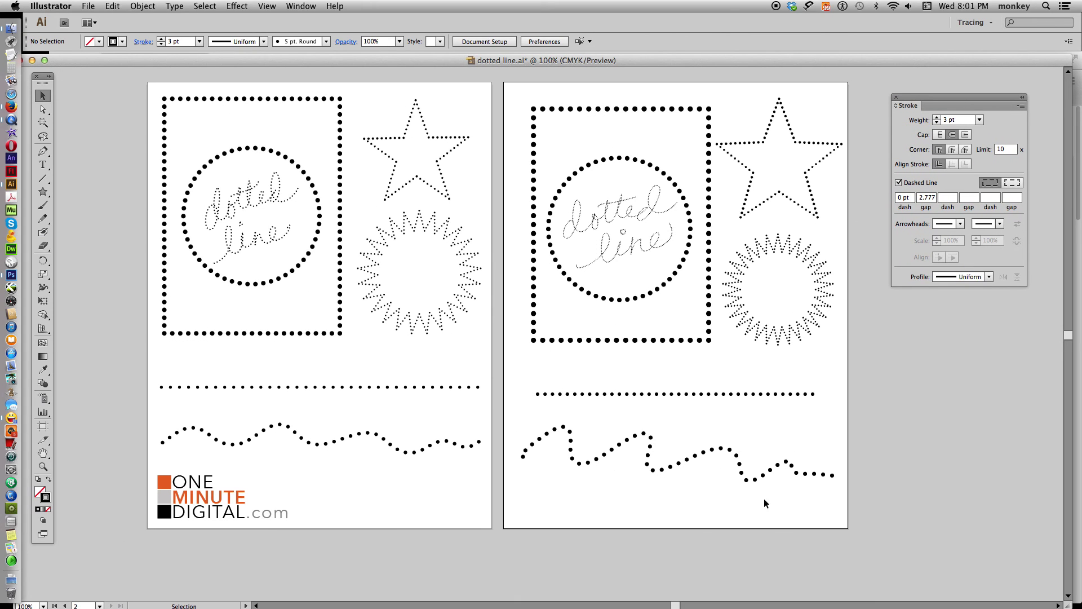